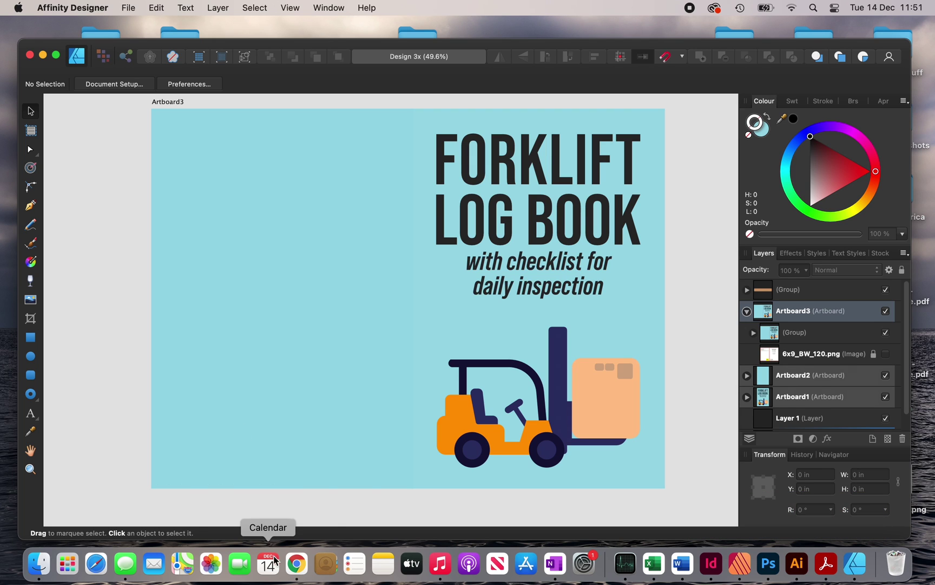
Step: Launch Affinity Designer from the installed applications
click(292, 565)
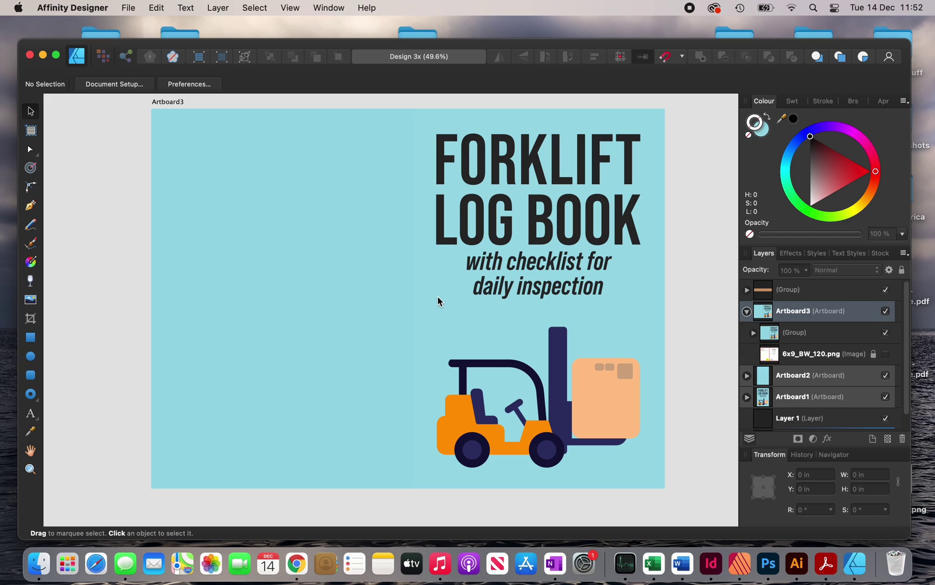
key(F4)
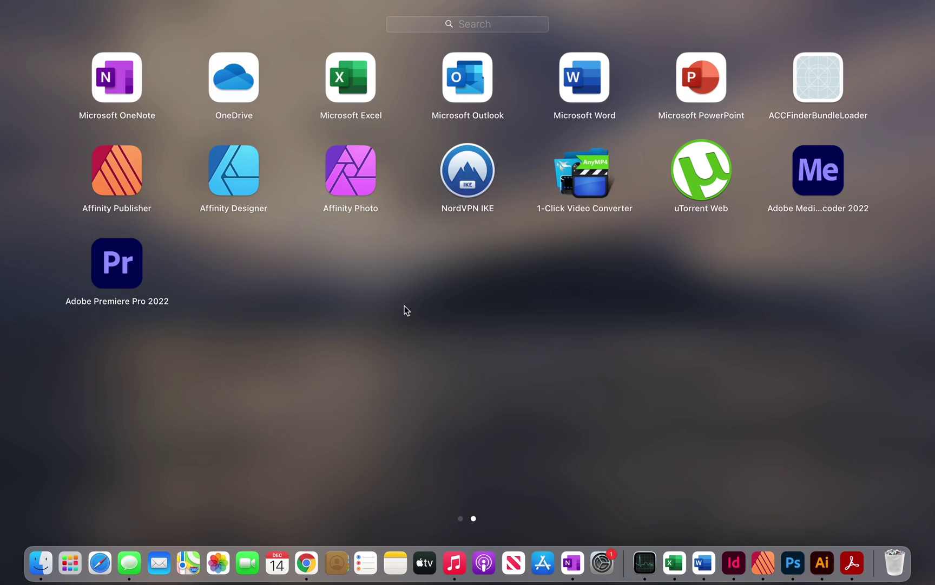
click(240, 194)
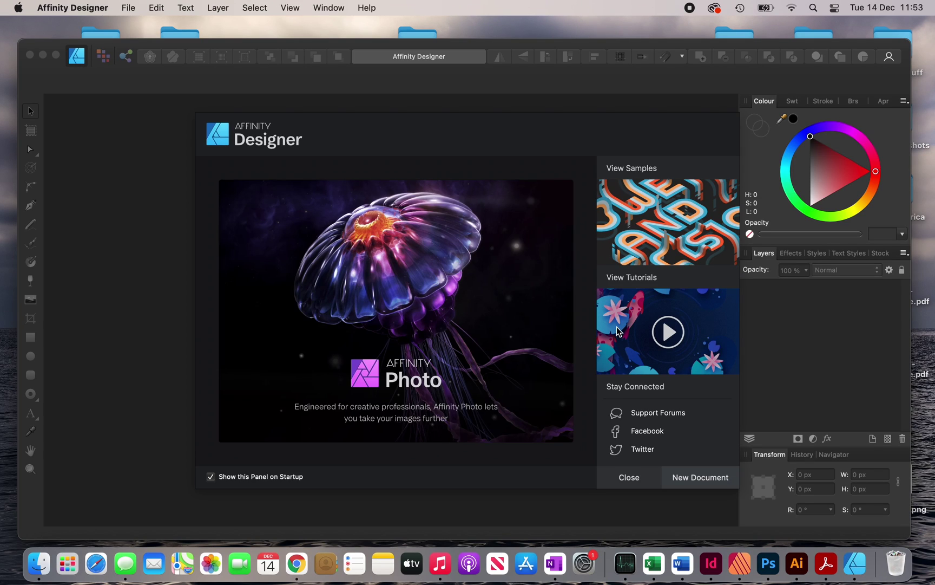
Step: Create a new portrait 6 × 9 in document at 300 DPI with an artboard, using inches as document units
click(705, 476)
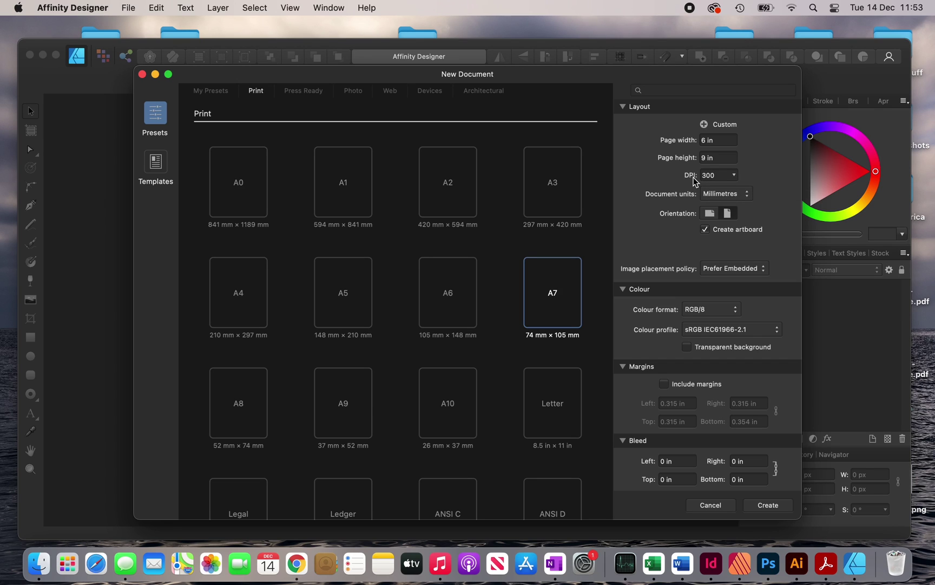
click(722, 194)
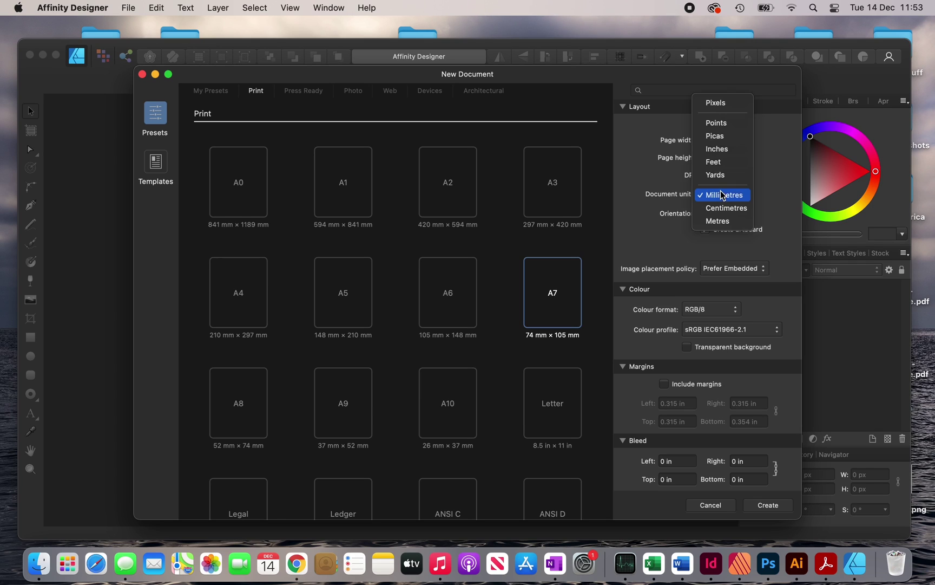
click(719, 149)
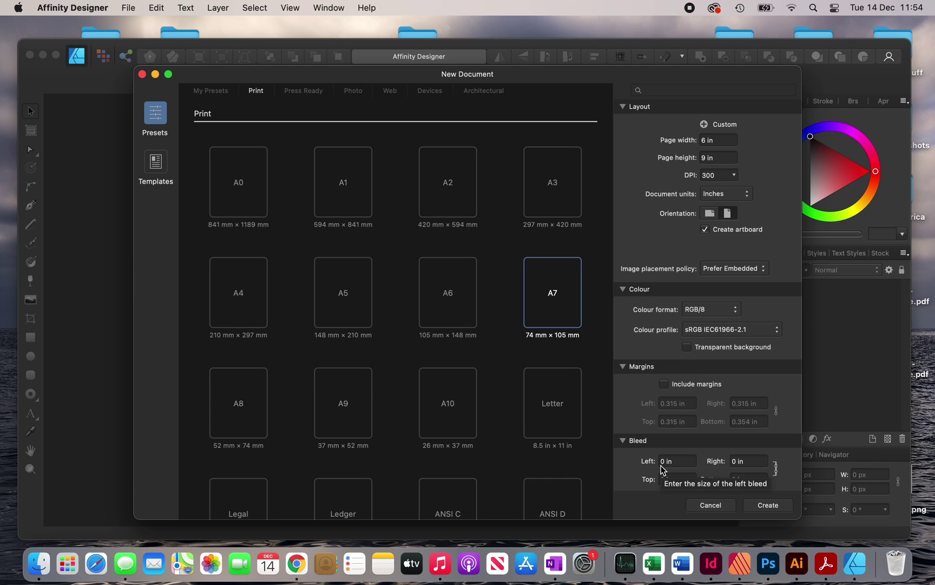
click(768, 505)
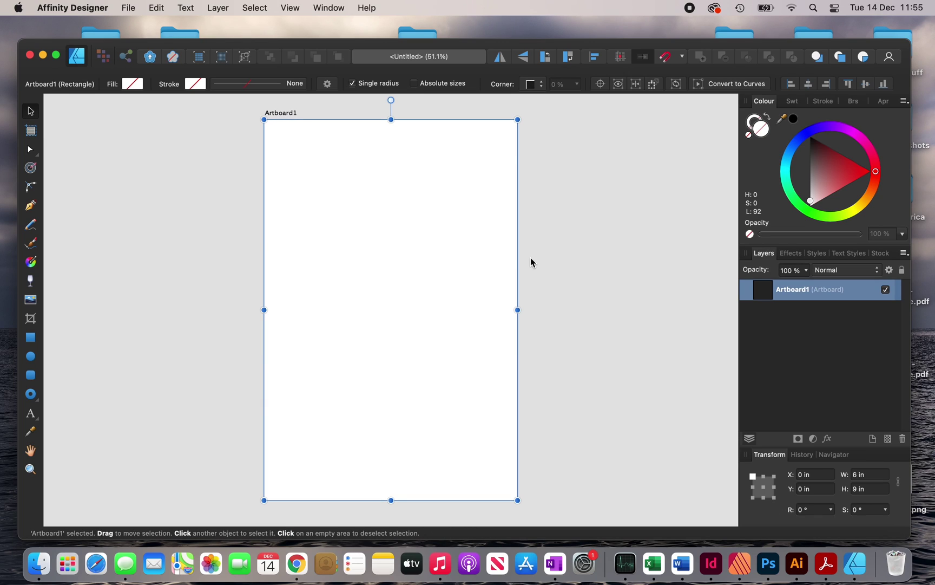
Step: Insert a second document-sized artboard and move it farther right of the first, to an X position of about 8.73 in
scroll(530, 262, down, 5)
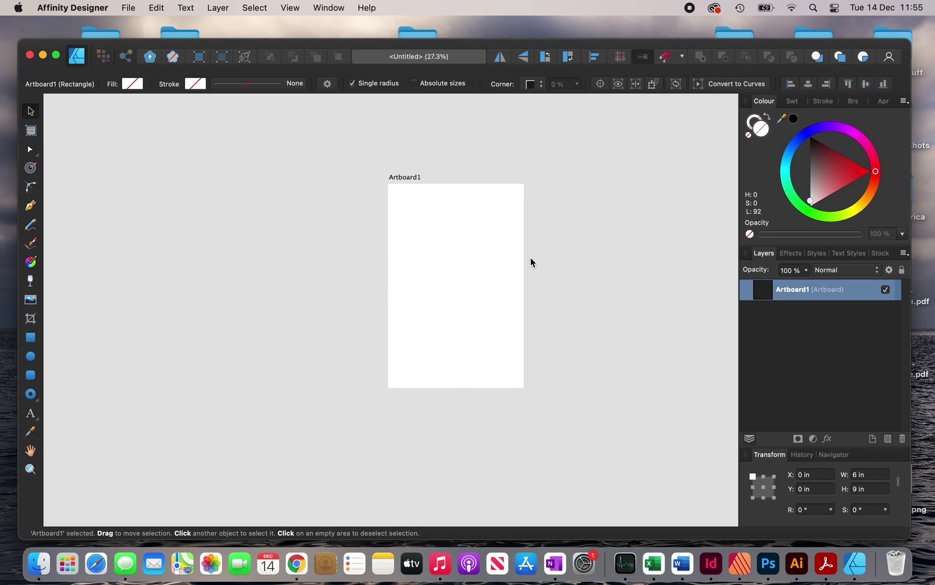
scroll(531, 262, right, 2)
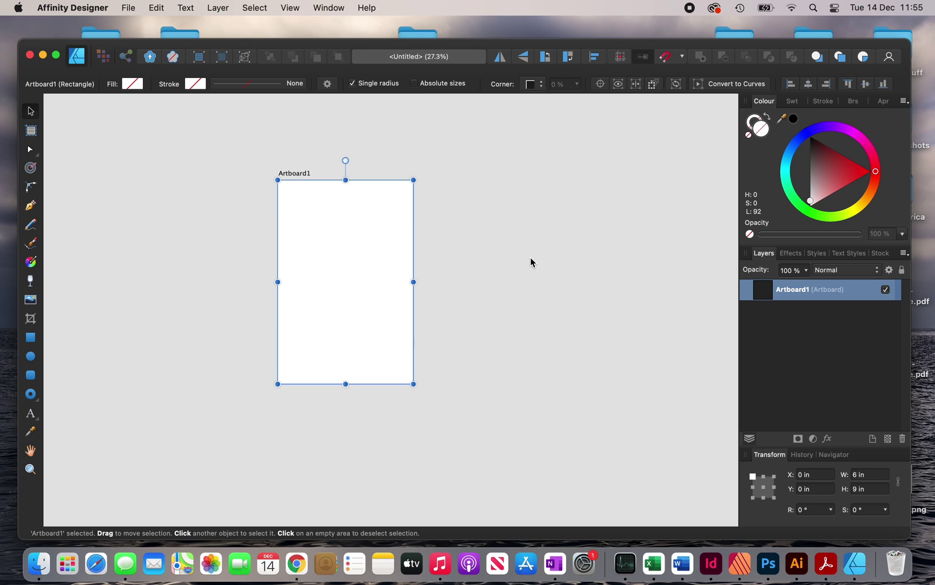
click(31, 132)
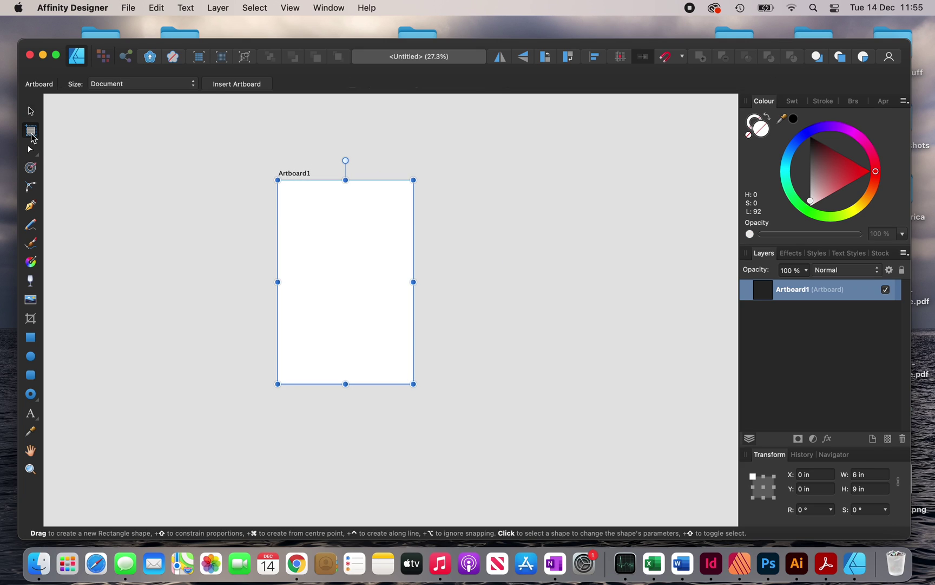
click(255, 87)
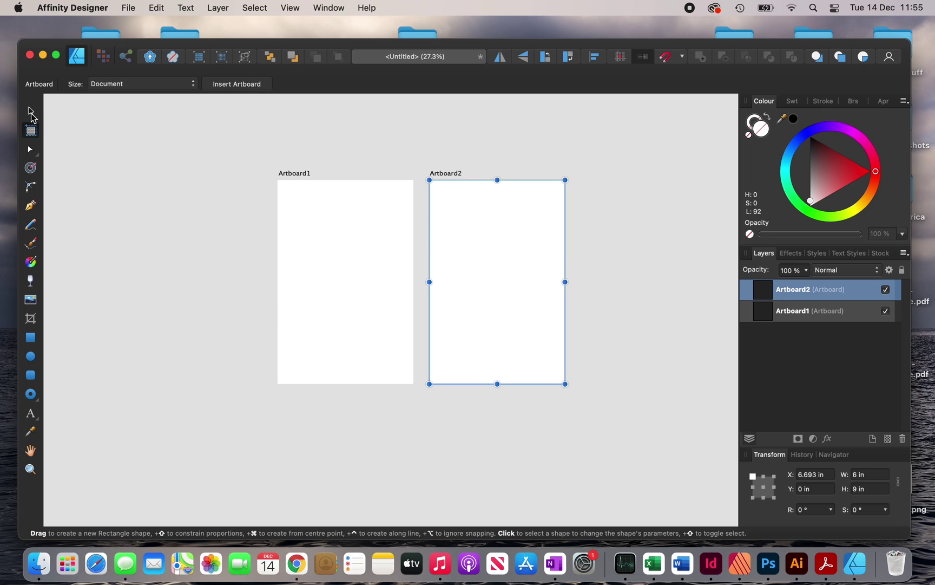
click(30, 111)
drag(470, 250, 517, 245)
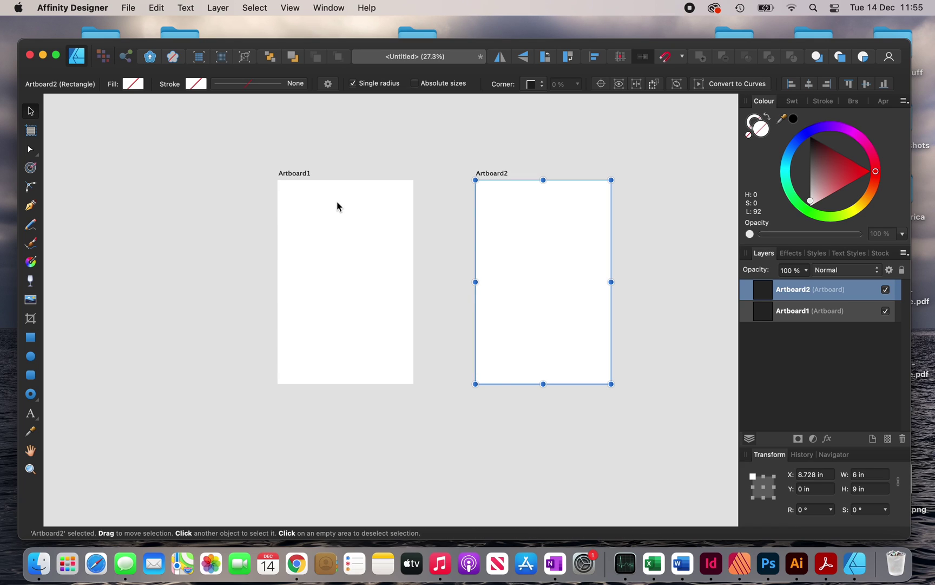
click(147, 129)
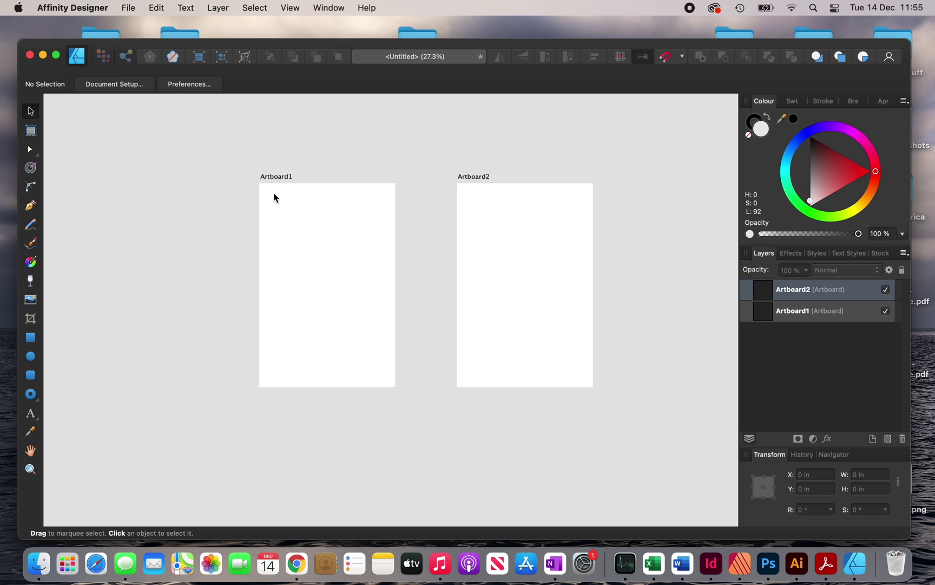
Step: Draw a rectangle on the first artboard and set its size to 6 in wide by 9 in high
click(31, 338)
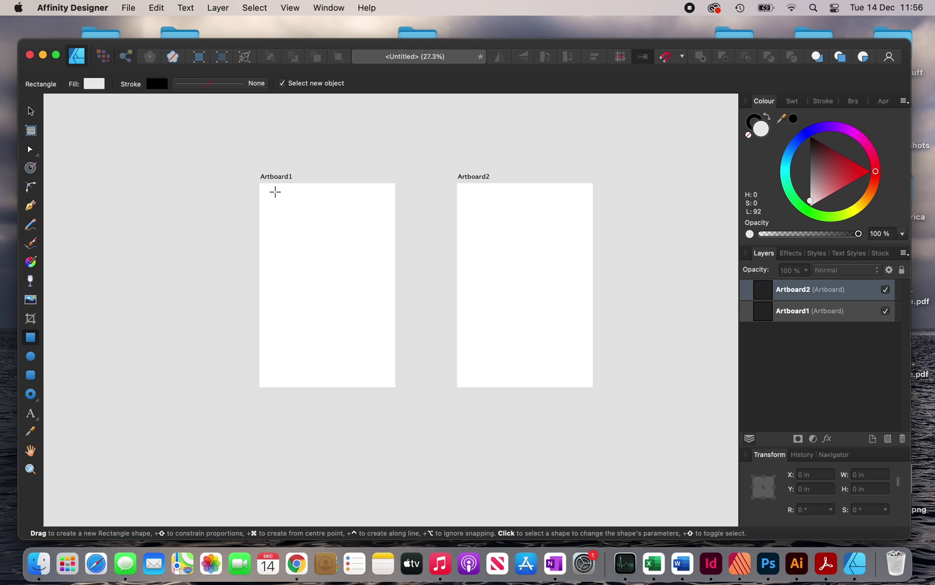
drag(263, 186, 391, 382)
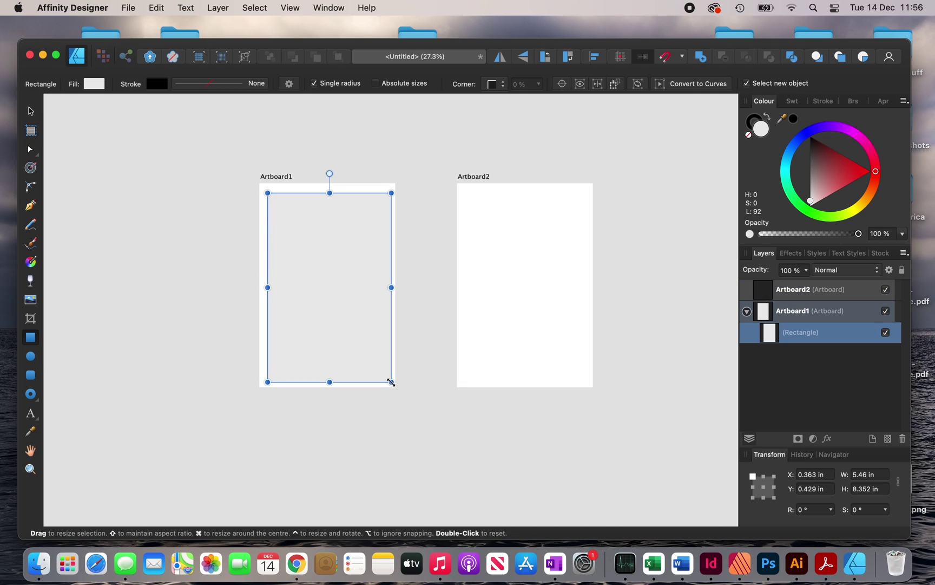
double_click(859, 474)
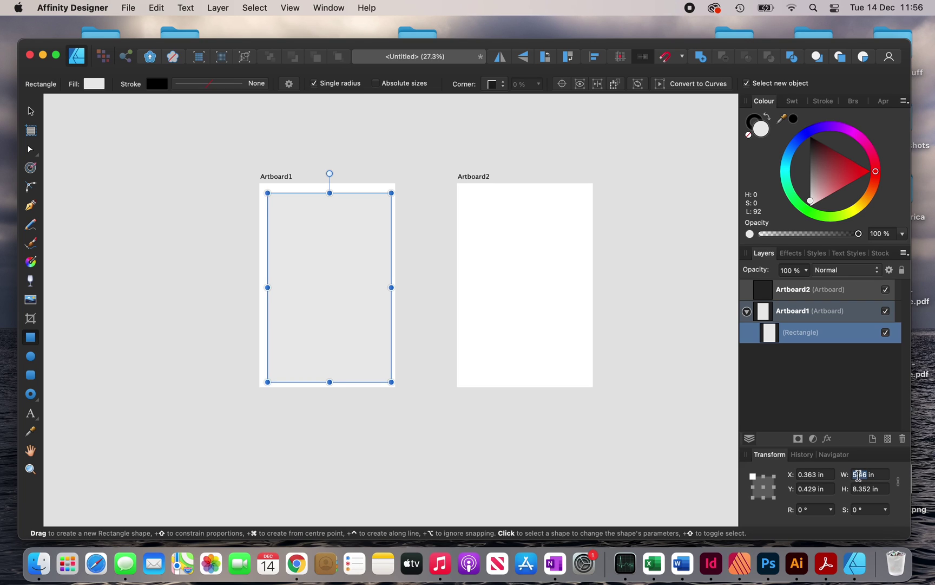
text(6)
double_click(863, 489)
text(9)
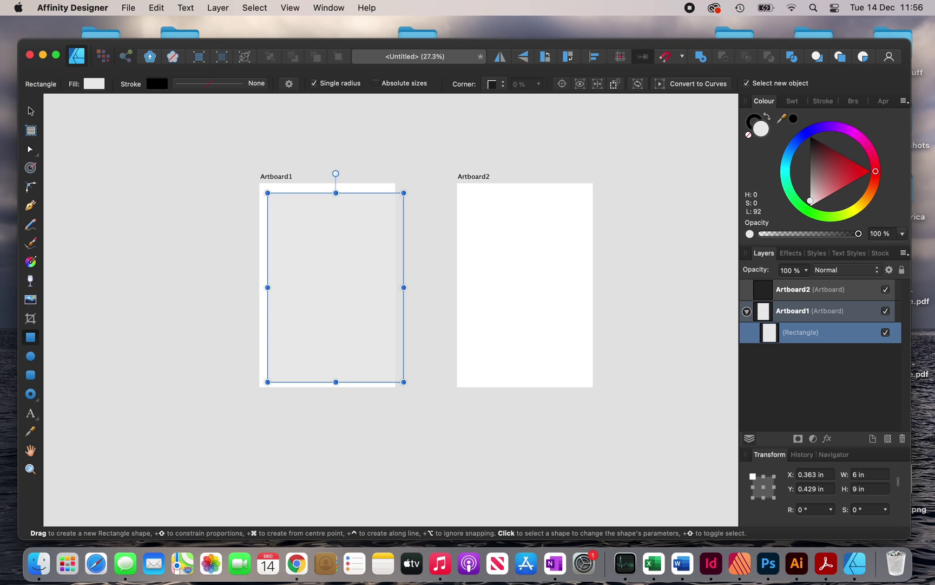
key(Return)
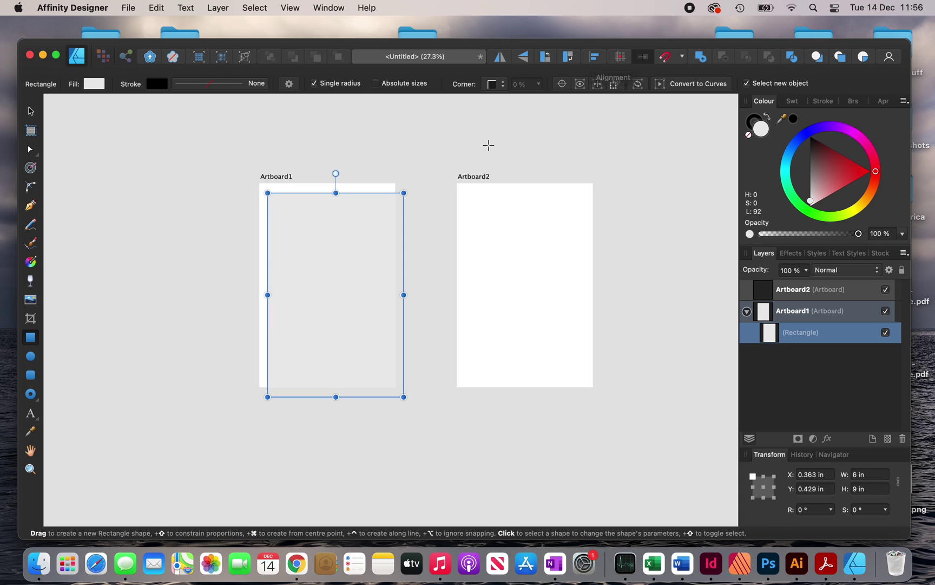
Step: Align the rectangle to the centre of the first artboard, both horizontally and vertically
click(595, 60)
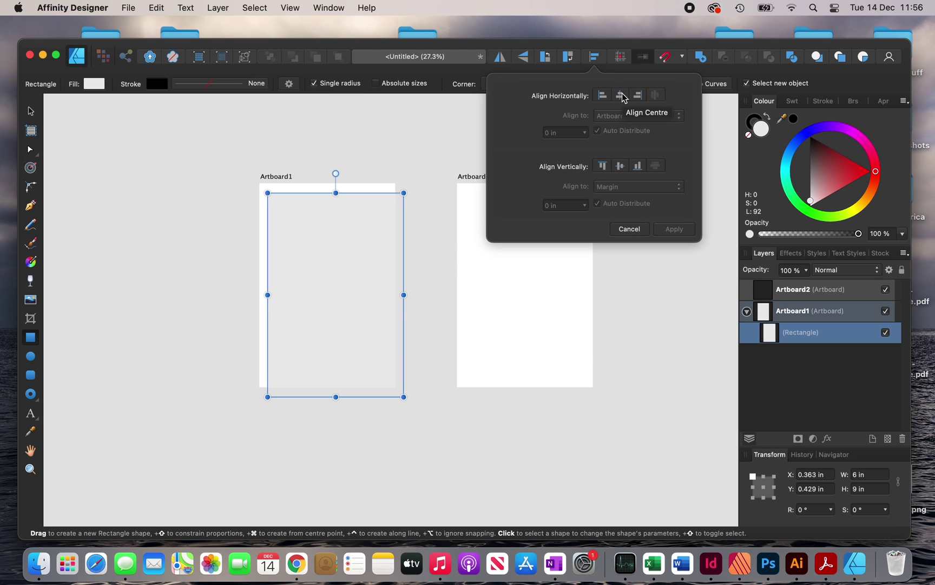
click(621, 96)
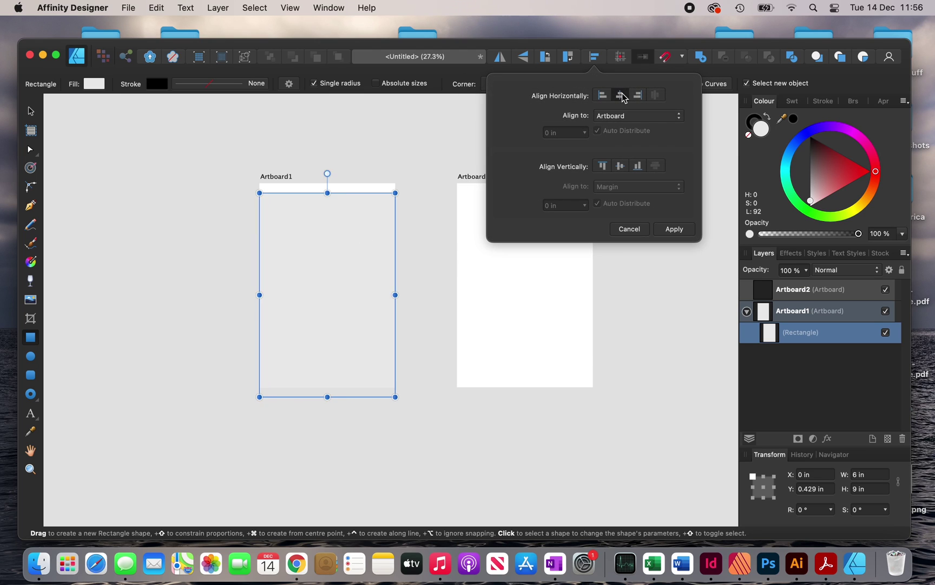
click(621, 166)
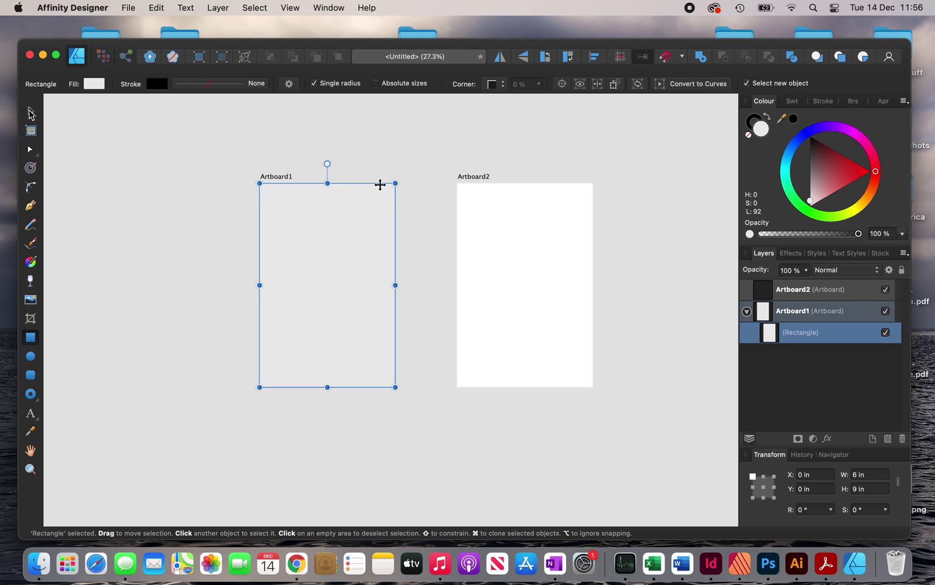
Step: Fill the rectangle on the first artboard with a soft light blue of hue about 193
click(31, 112)
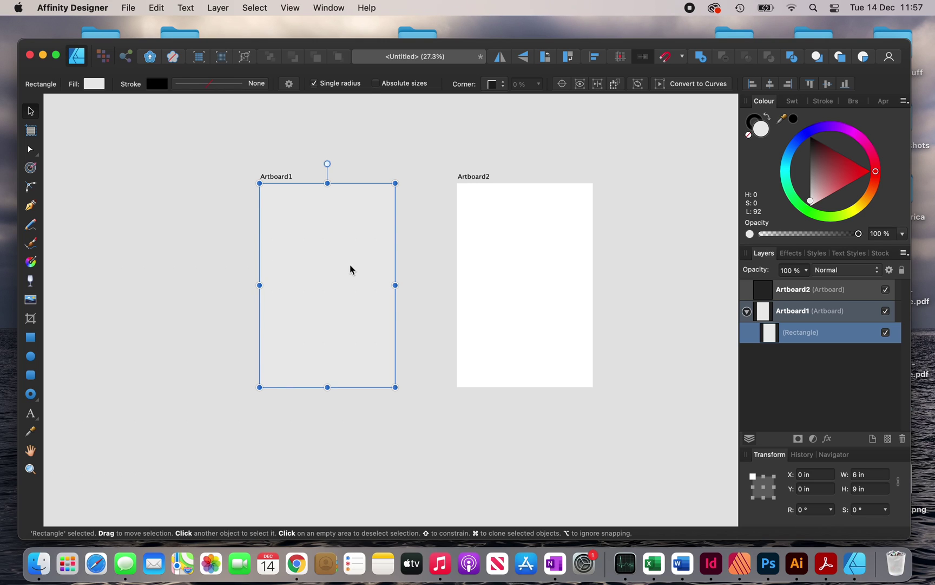
click(845, 132)
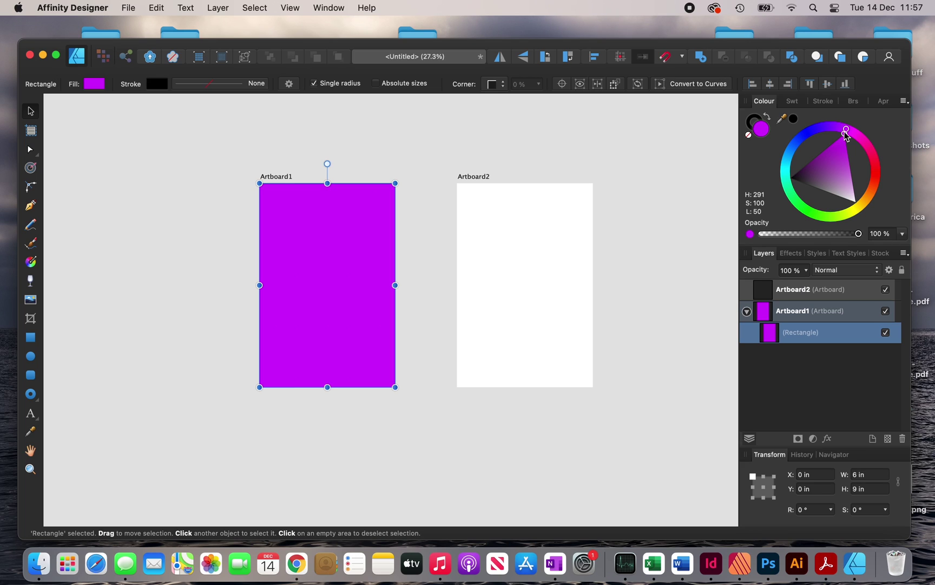
click(787, 160)
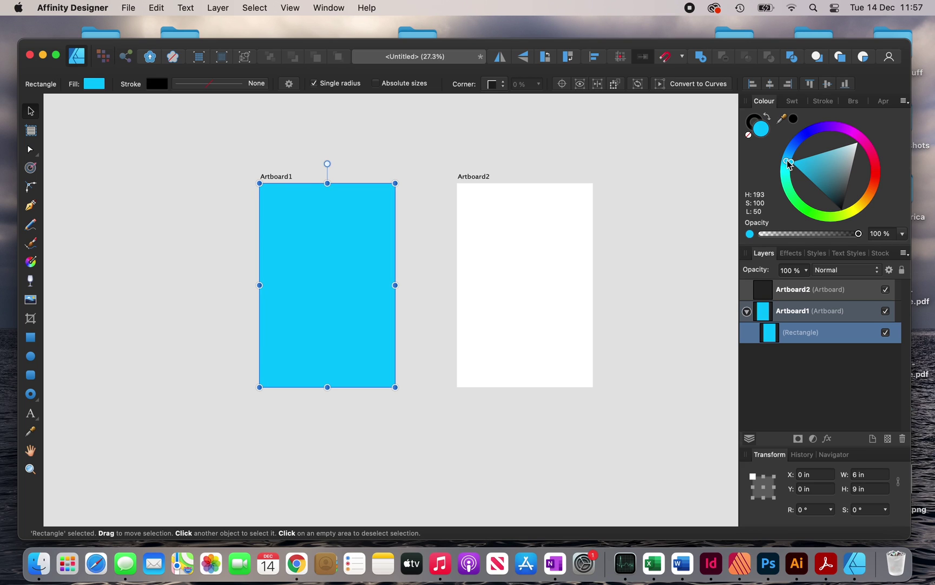
click(834, 159)
drag(834, 160, 837, 160)
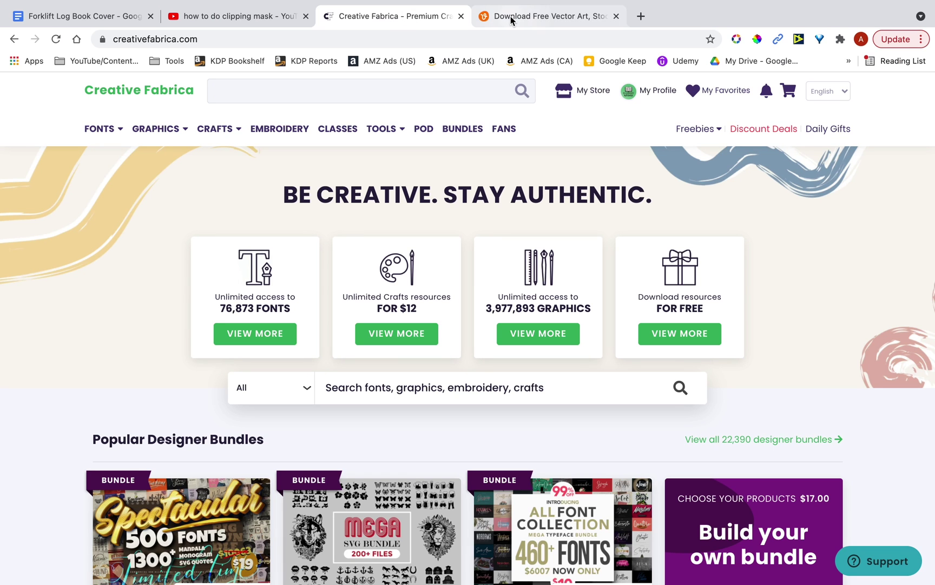
Step: Switch to the Vecteezy website in the browser and search its vectors for "forklift"
click(511, 20)
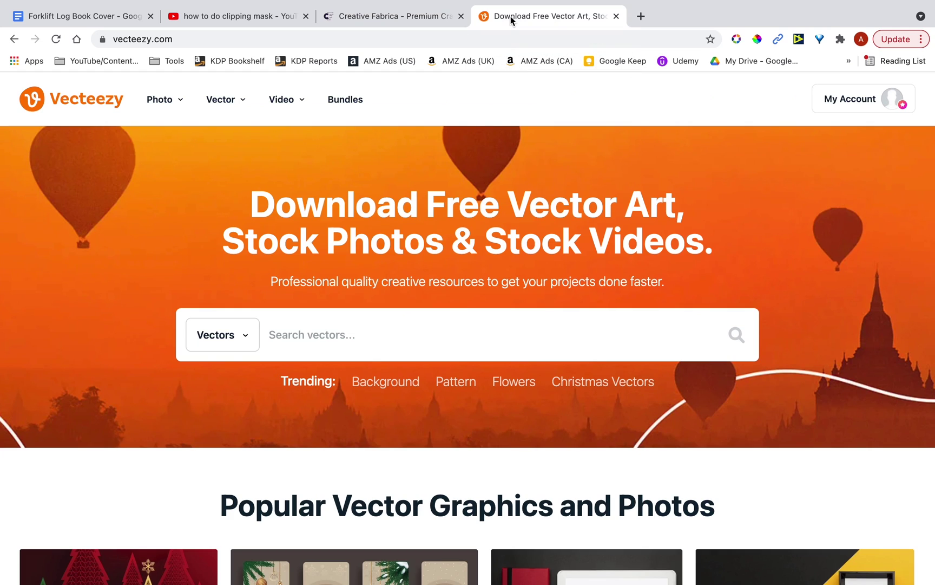
click(322, 346)
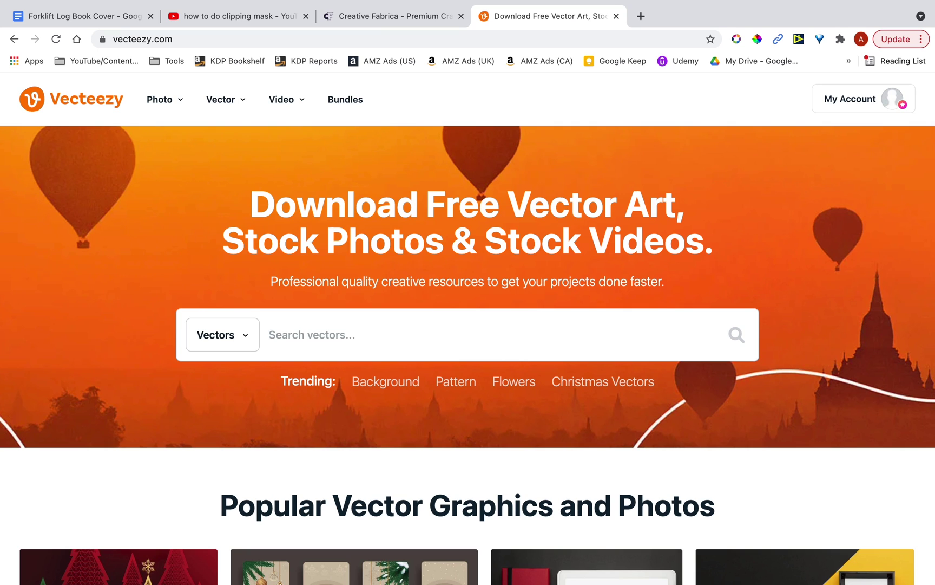
text(forklift)
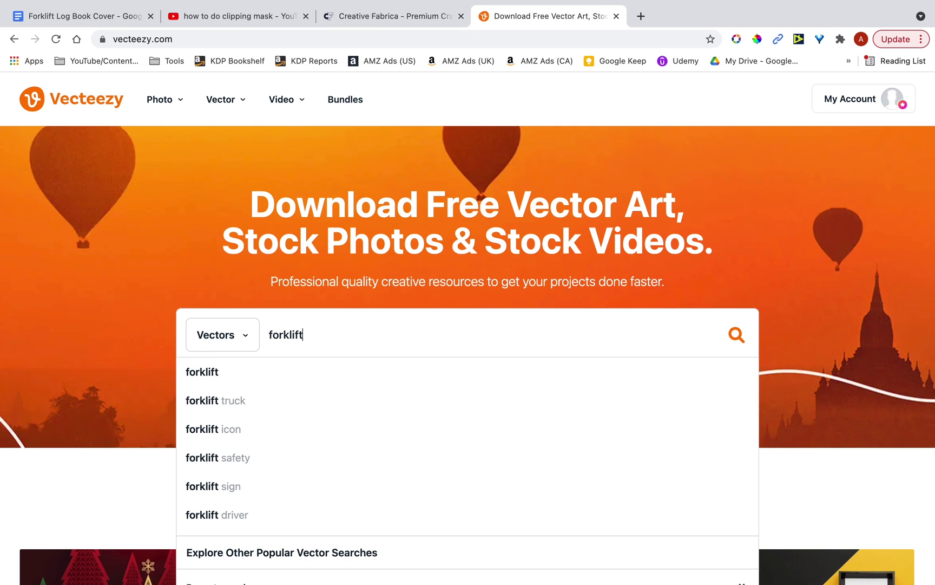
key(Return)
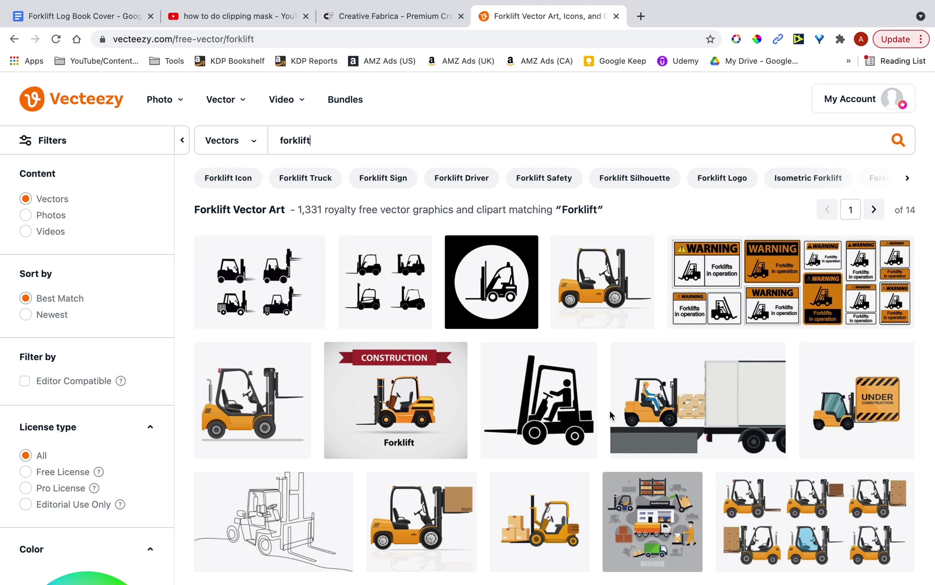
Step: Find the "Forklift truck with box vector icon" in the search results and download it
scroll(610, 415, down, 7)
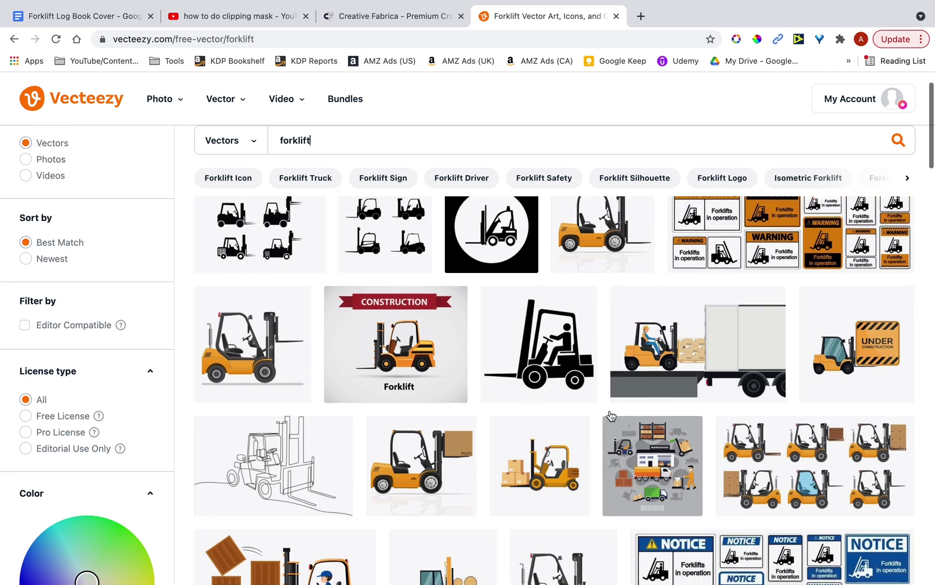
scroll(610, 415, down, 1)
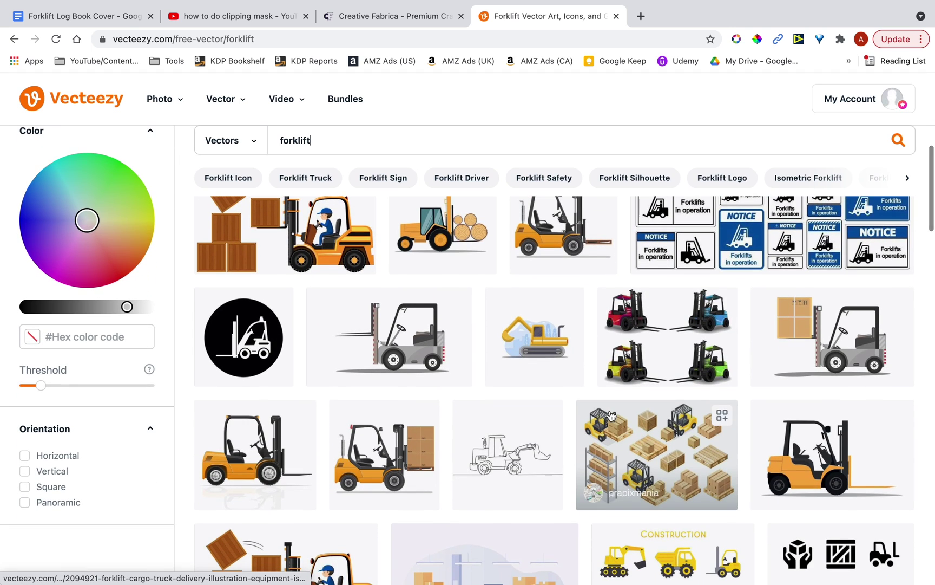
scroll(610, 416, down, 1)
click(557, 267)
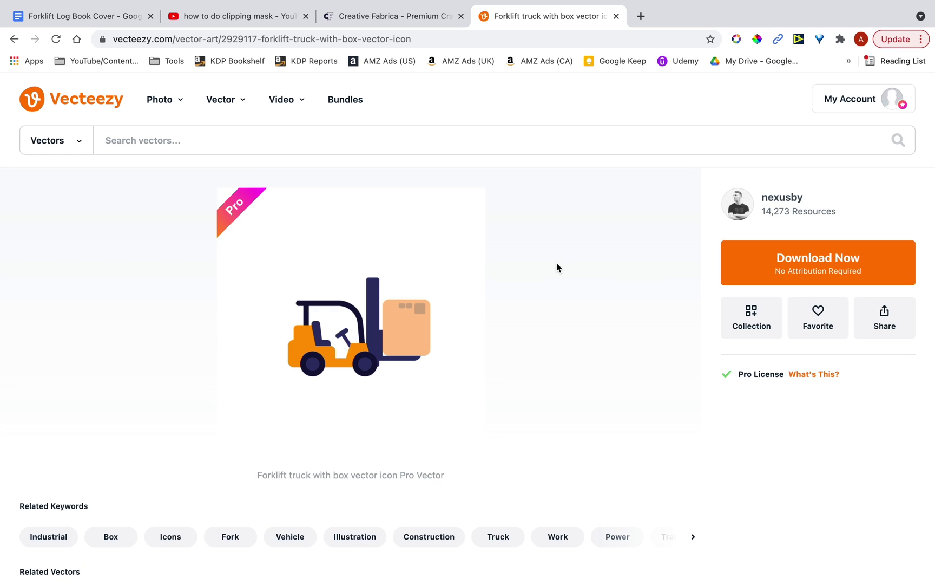
click(861, 253)
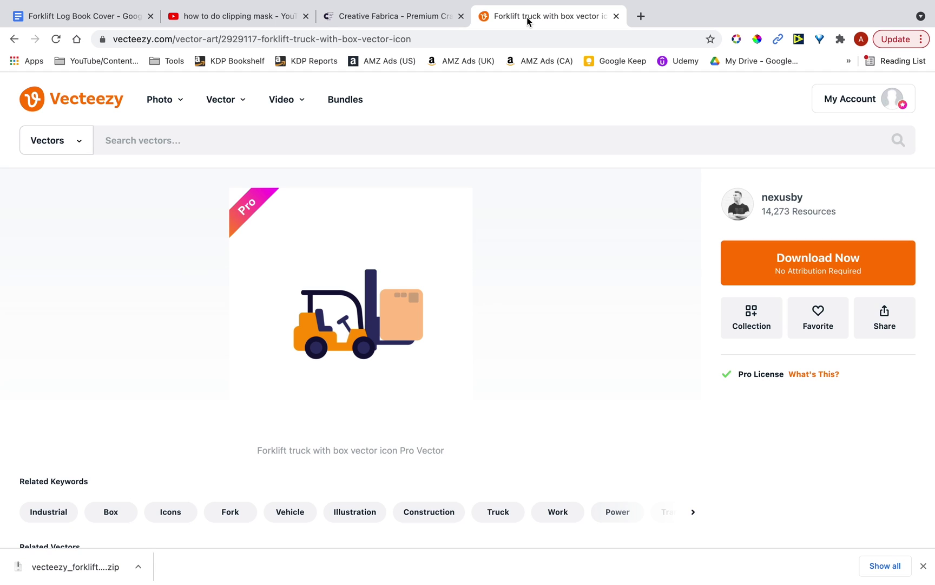
Step: Search Creative Fabrica for "forklift" and look over the available graphics
click(401, 15)
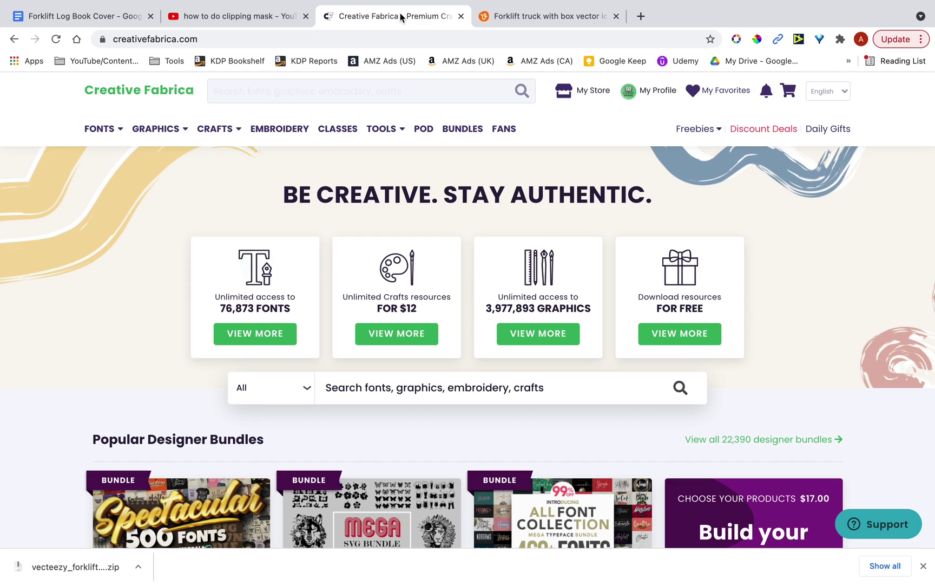
click(388, 387)
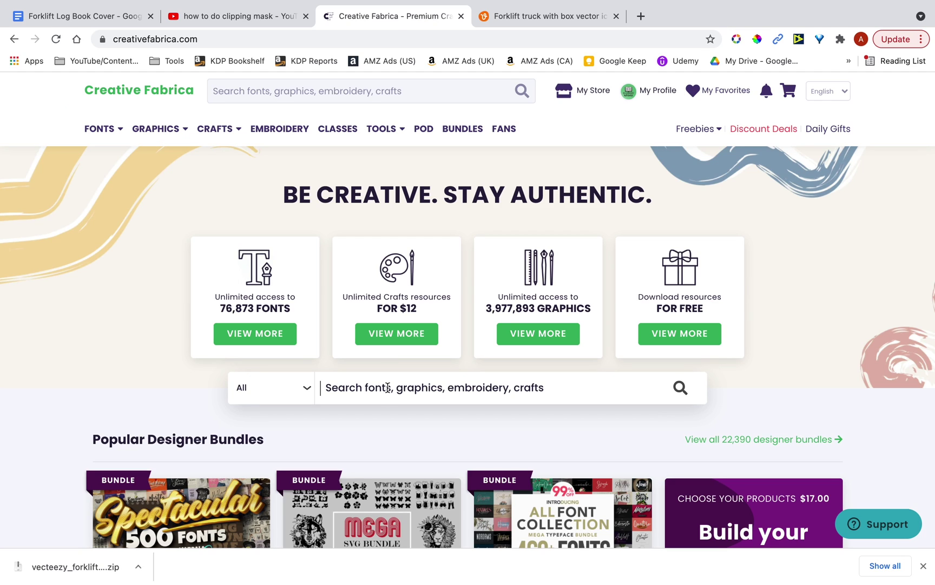
text(forklif)
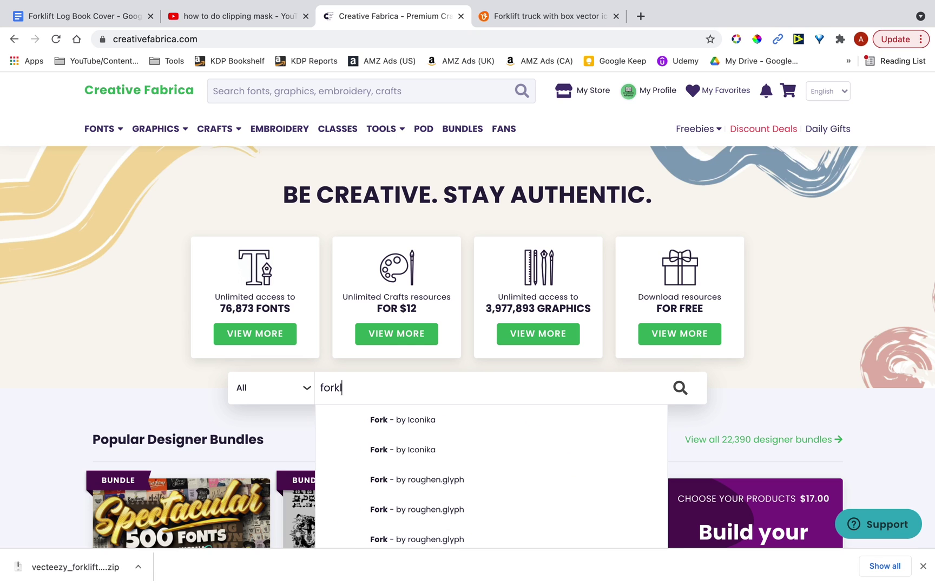
text(t)
key(Return)
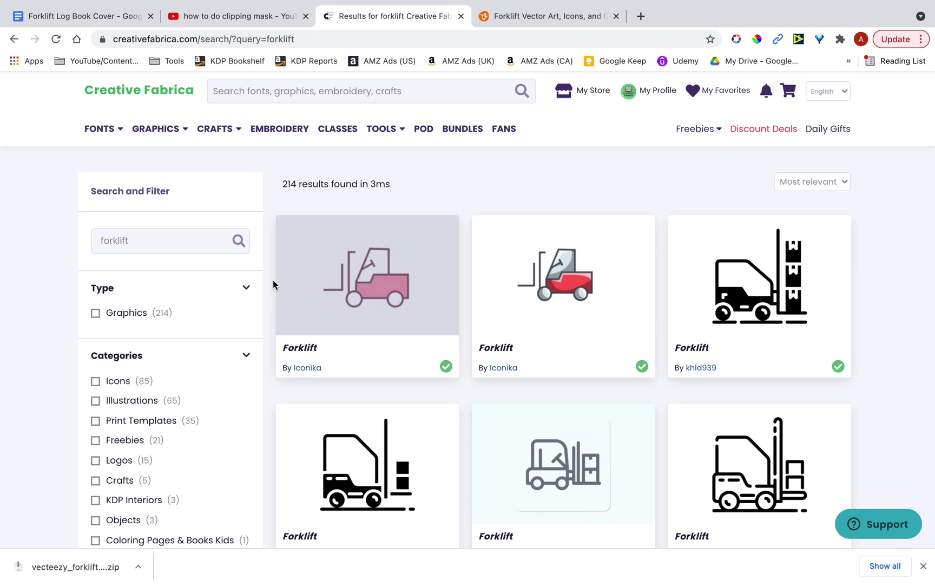
scroll(526, 241, down, 6)
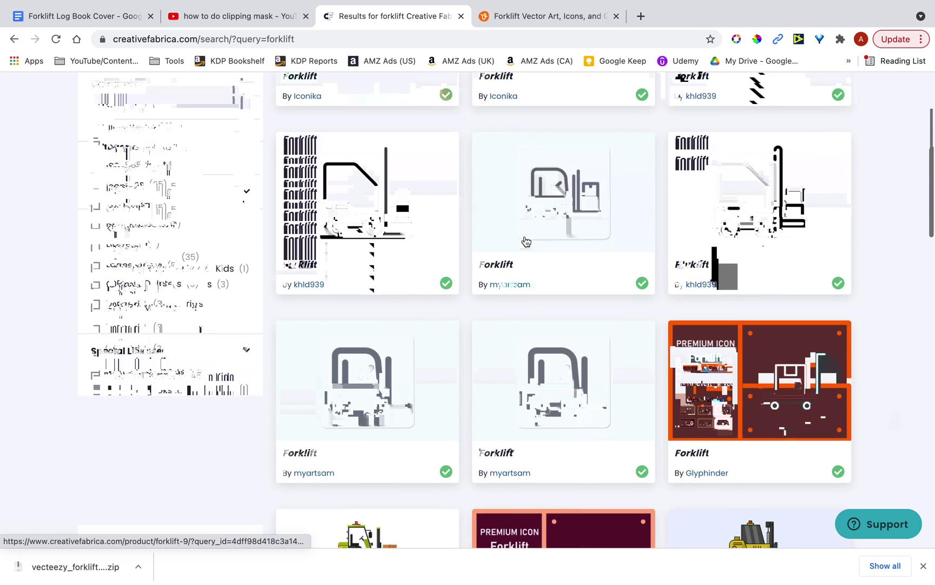
click(536, 18)
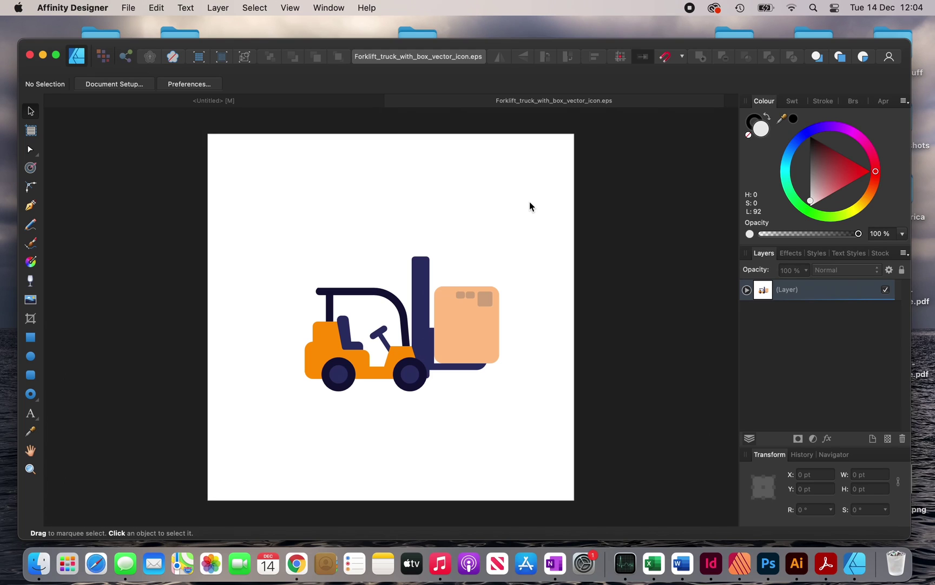
Step: Switch to Affinity Designer and delete the white background shape behind the forklift in Forklift_truck_with_box_vector_icon.eps
drag(530, 202, 401, 217)
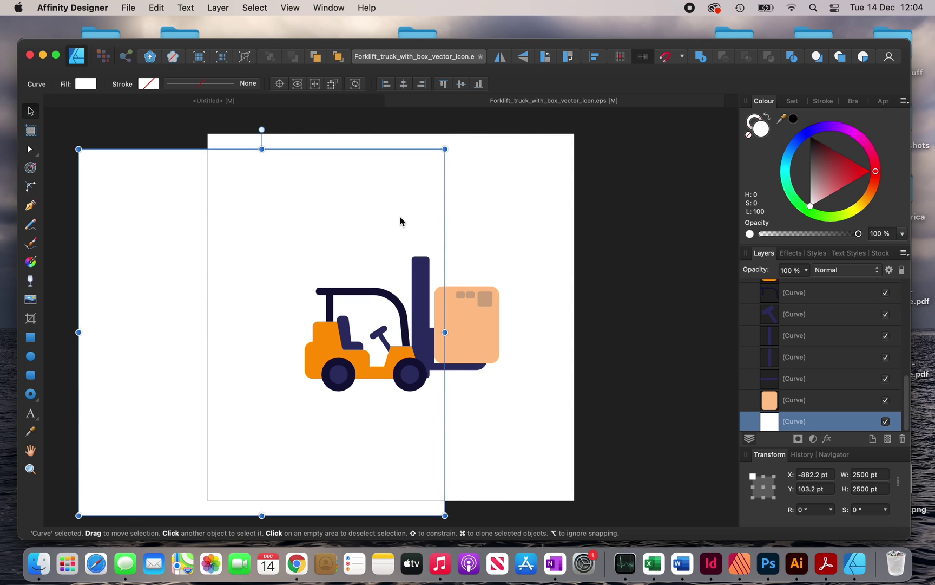
key(Delete)
key(super+0)
key(super+d)
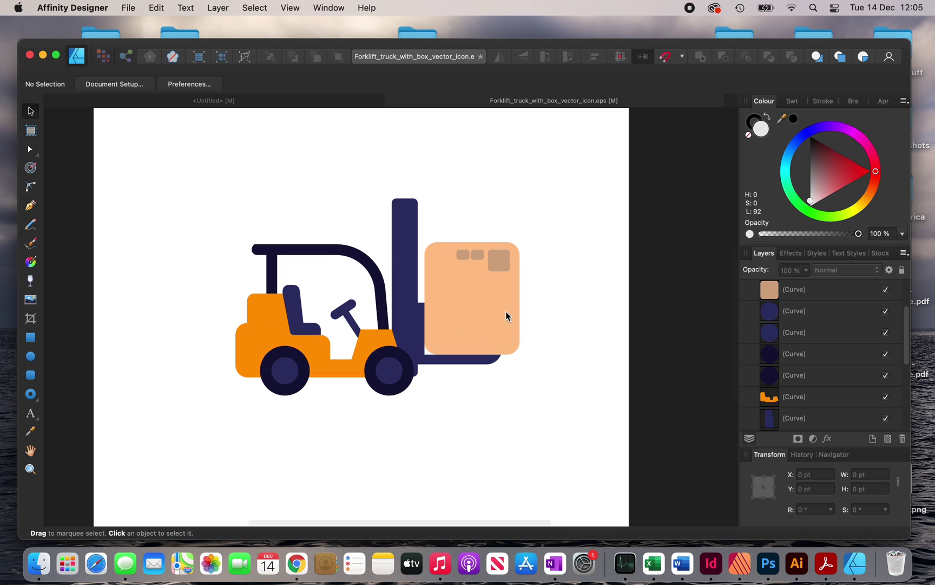
Step: Try moving the orange box and the dark blue mast separately, undoing each move
click(505, 311)
drag(505, 312, 437, 311)
key(super+z)
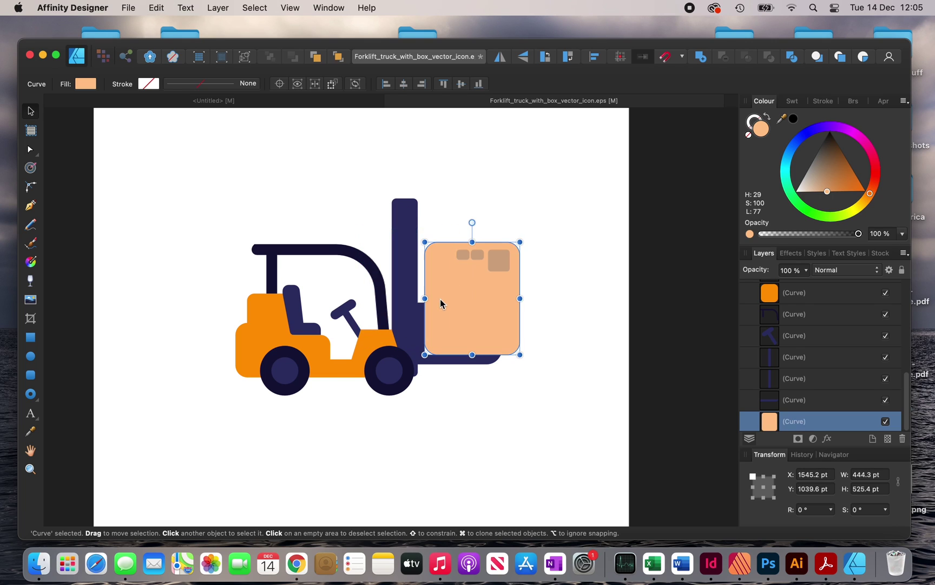
click(411, 277)
drag(411, 278, 368, 240)
key(super+z)
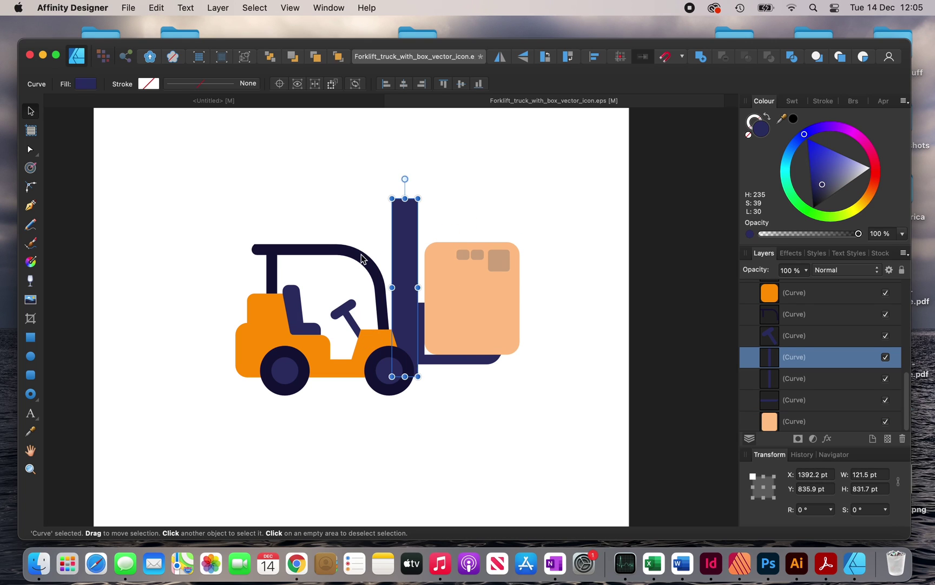
Step: Group all the forklift and box shapes into one object and shift the group slightly on the page
click(193, 136)
drag(194, 136, 567, 460)
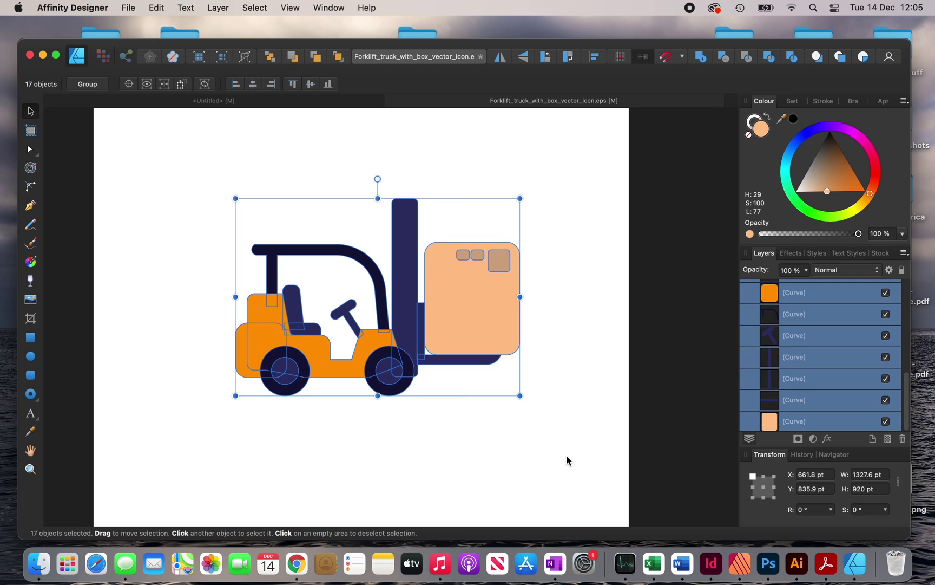
key(super+g)
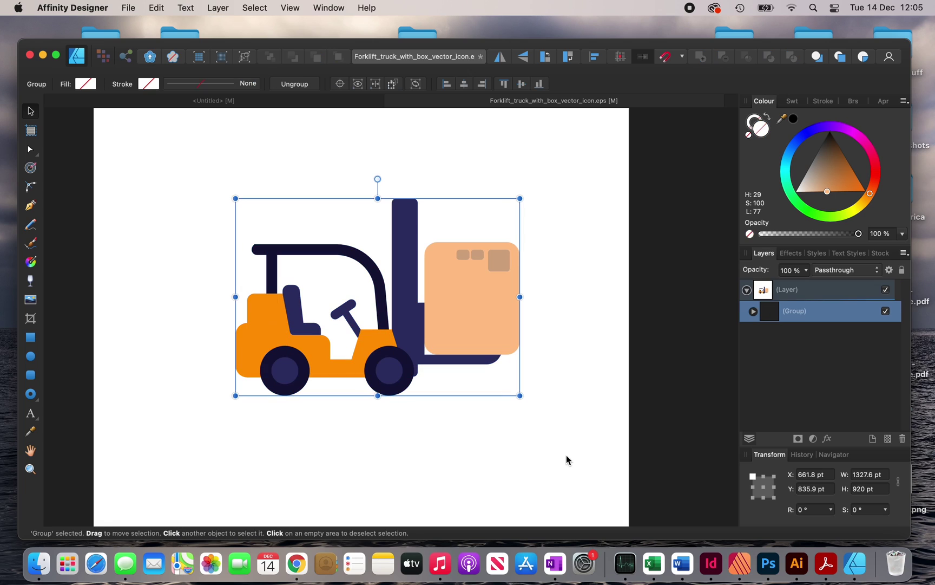
drag(491, 319, 471, 338)
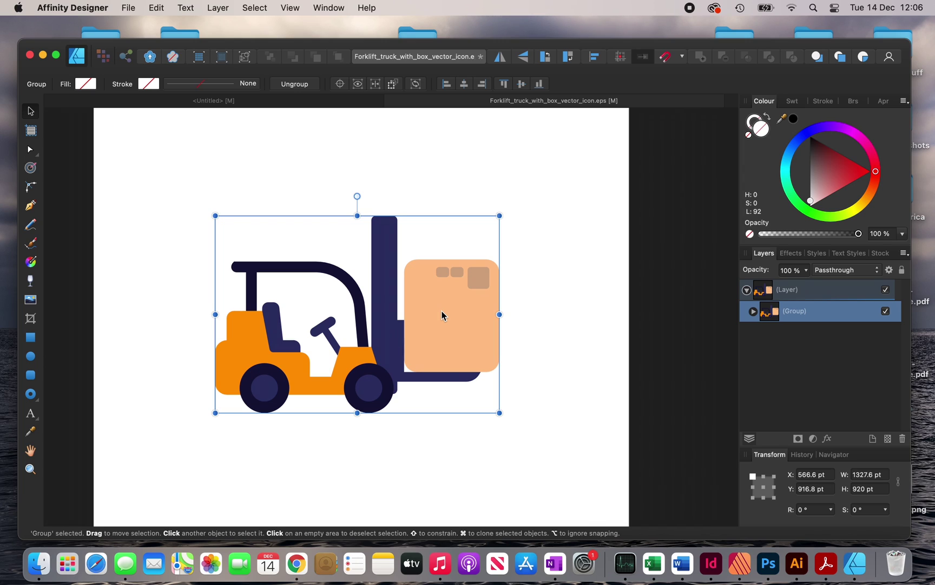
Step: Copy the forklift group and paste it onto Artboard1 of the untitled cover document
right_click(443, 314)
click(461, 332)
click(257, 102)
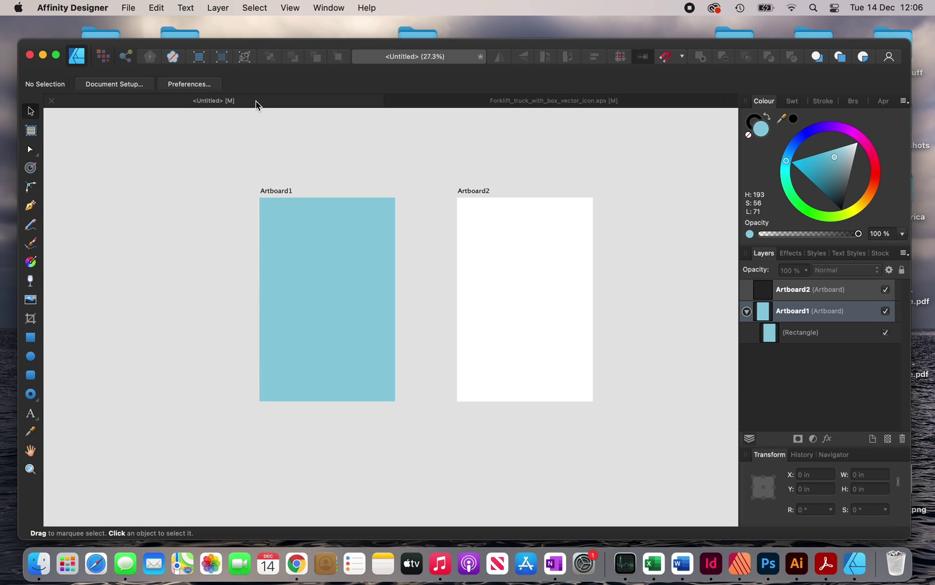
scroll(337, 302, up, 2)
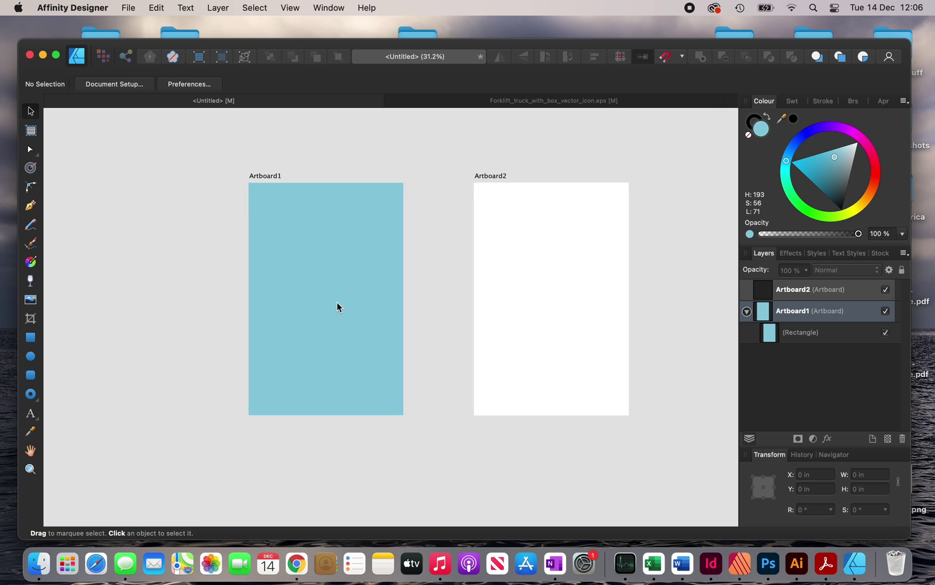
key(super+v)
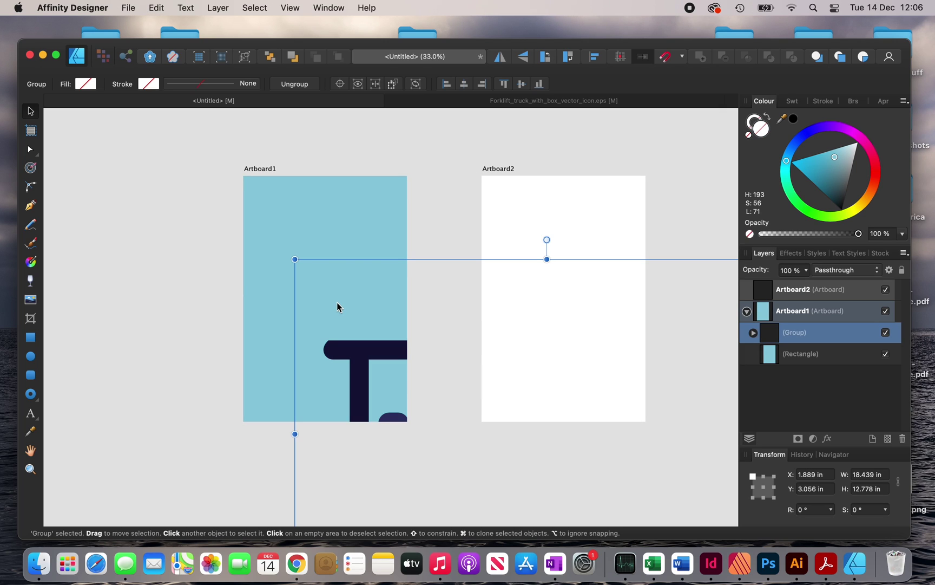
Step: Scale the pasted forklift to about 4.83 in wide and centre it horizontally in the lower part of Artboard1
scroll(337, 303, down, 2)
drag(641, 447, 379, 336)
scroll(358, 303, up, 4)
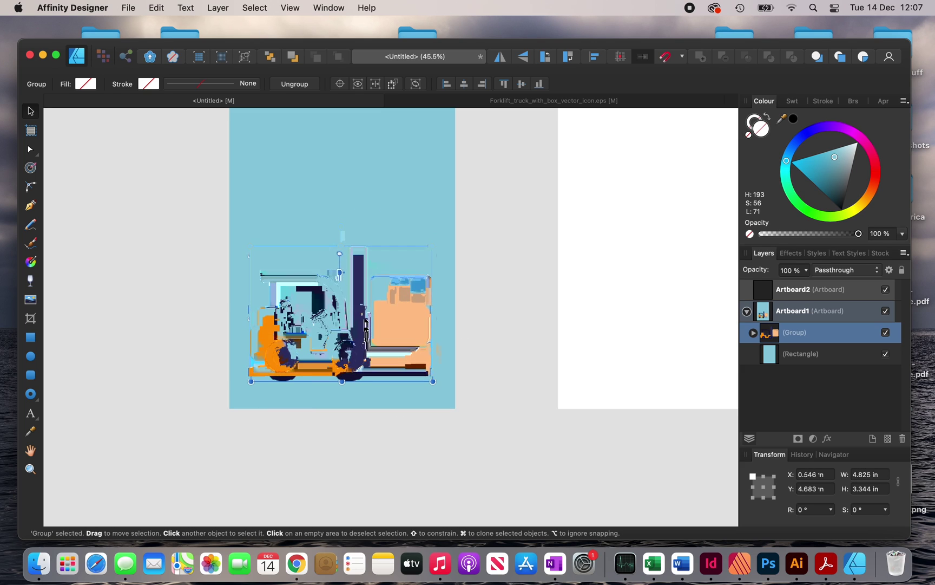
click(467, 87)
click(516, 291)
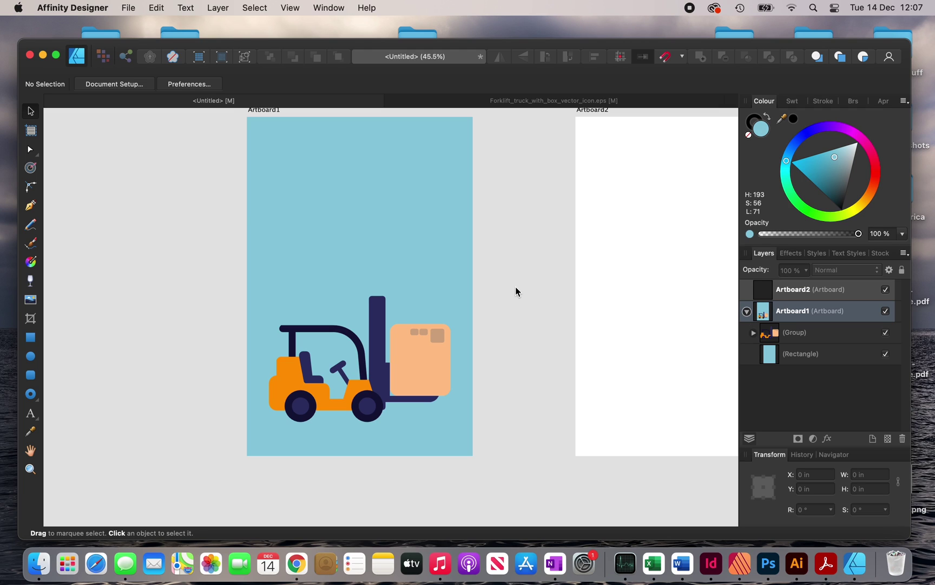
Step: Add the art text "FORKLIFT" near the top of Artboard1
click(32, 418)
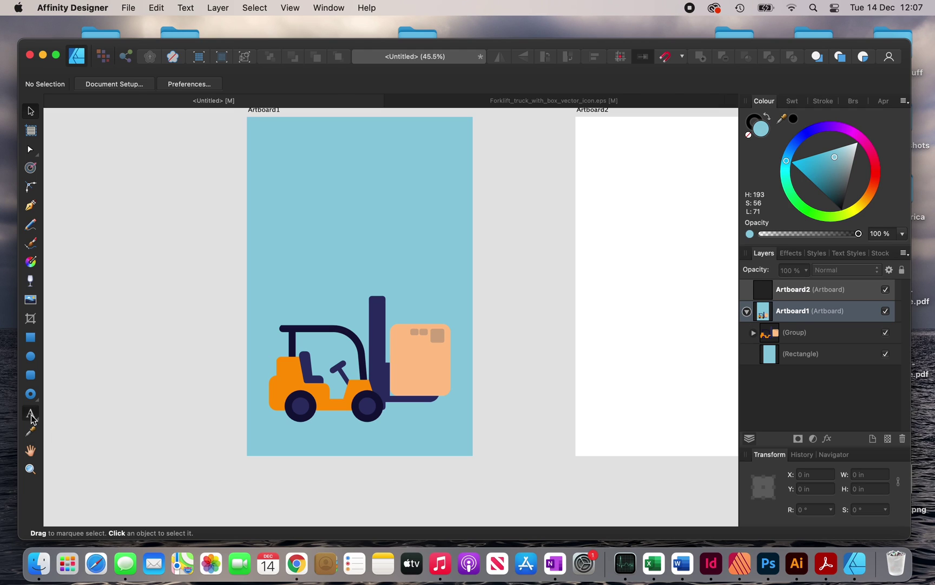
click(288, 146)
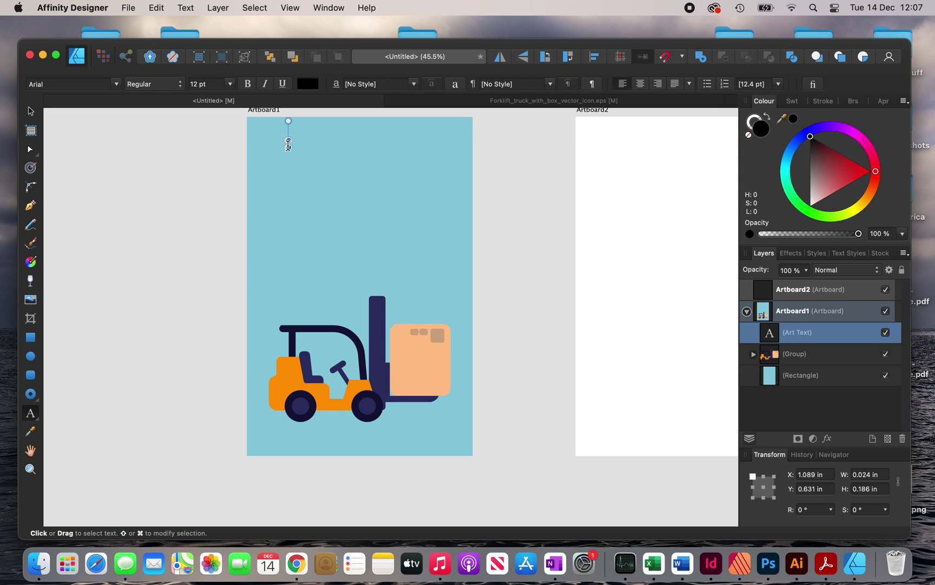
scroll(288, 145, up, 5)
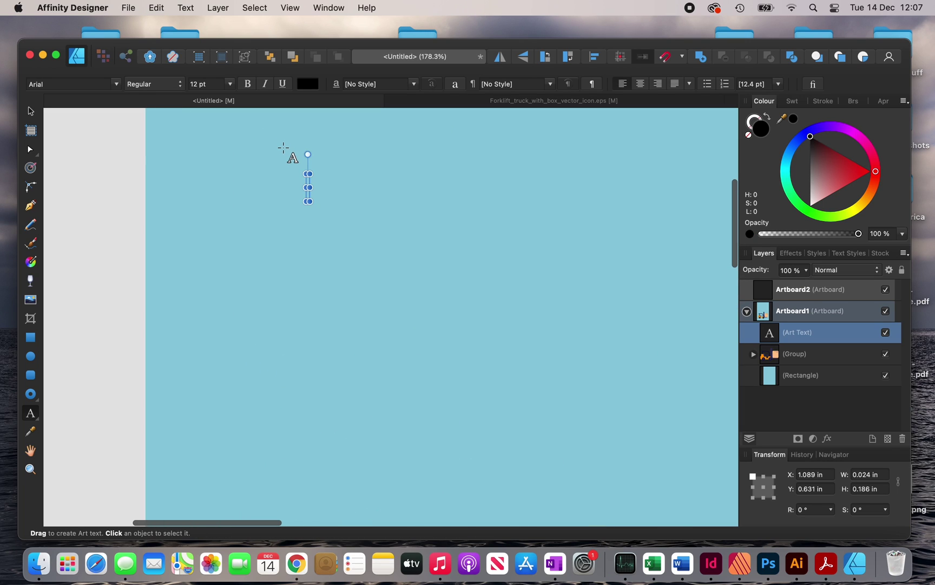
text(Fo)
key(BackSpace)
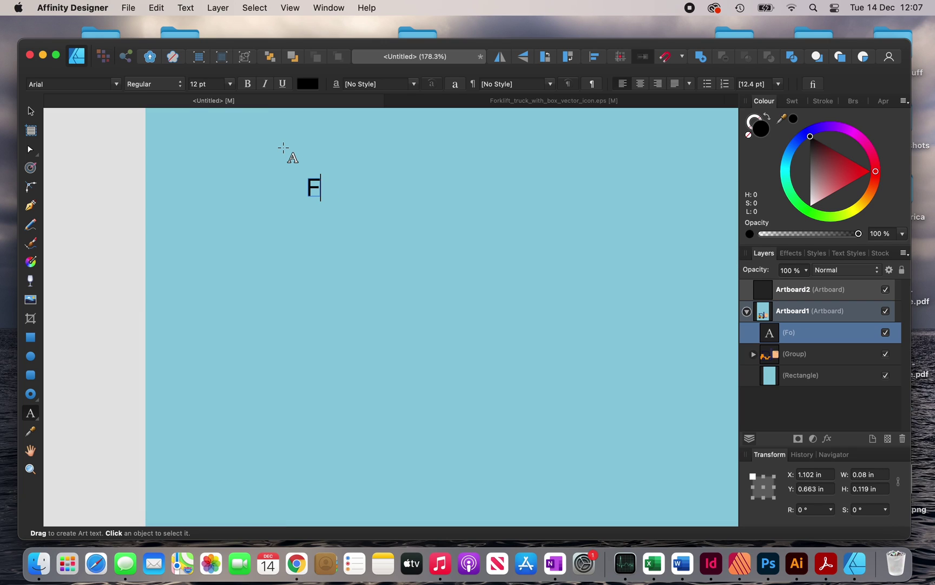
text(ORL)
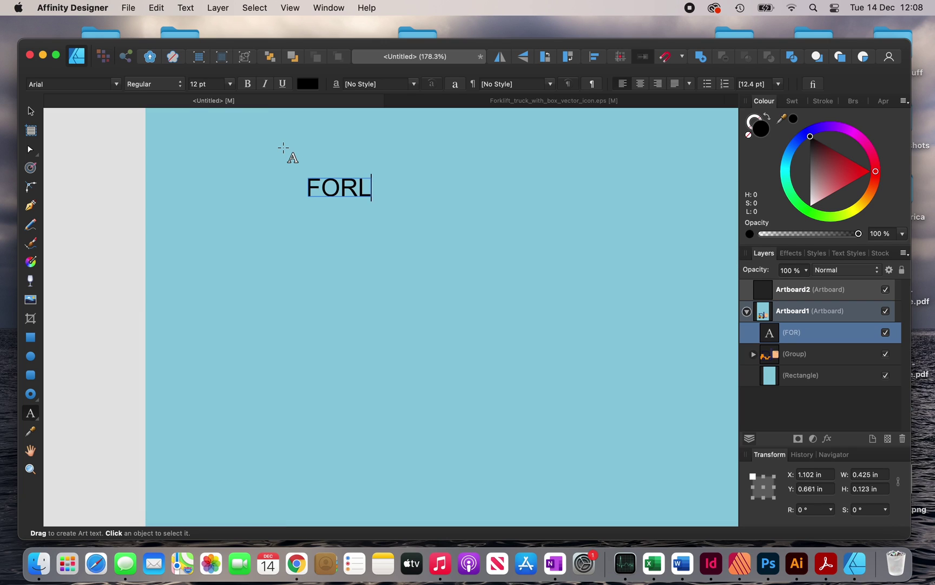
key(BackSpace)
text(KLIF)
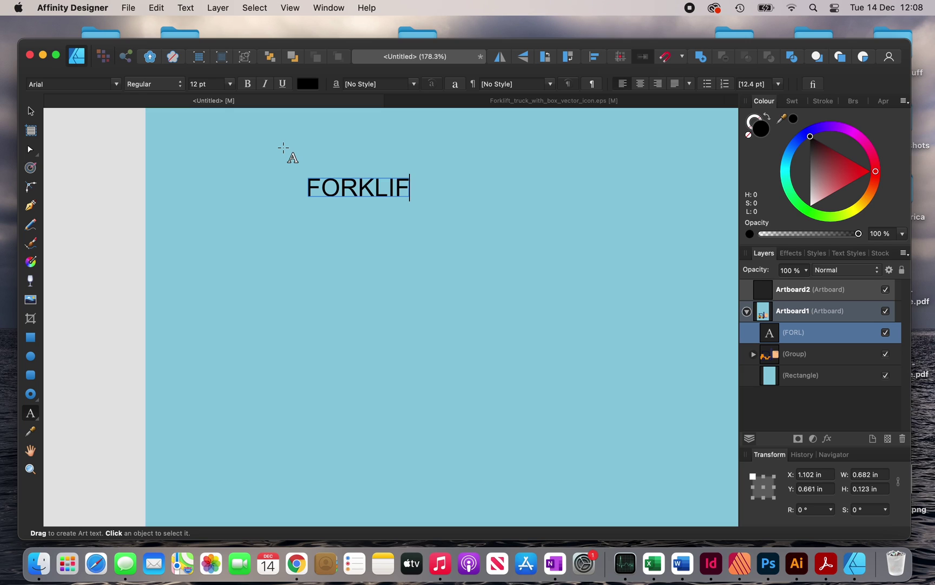
text(T)
Step: Enlarge the FORKLIFT text to about 4.96 in wide and position it across the top of the artboard
click(29, 111)
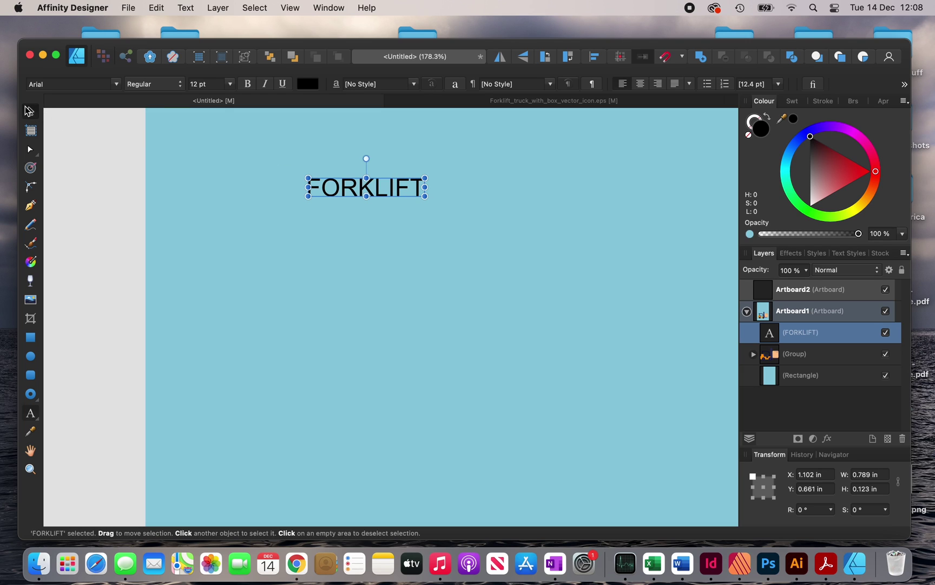
scroll(387, 207, down, 5)
drag(406, 202, 658, 364)
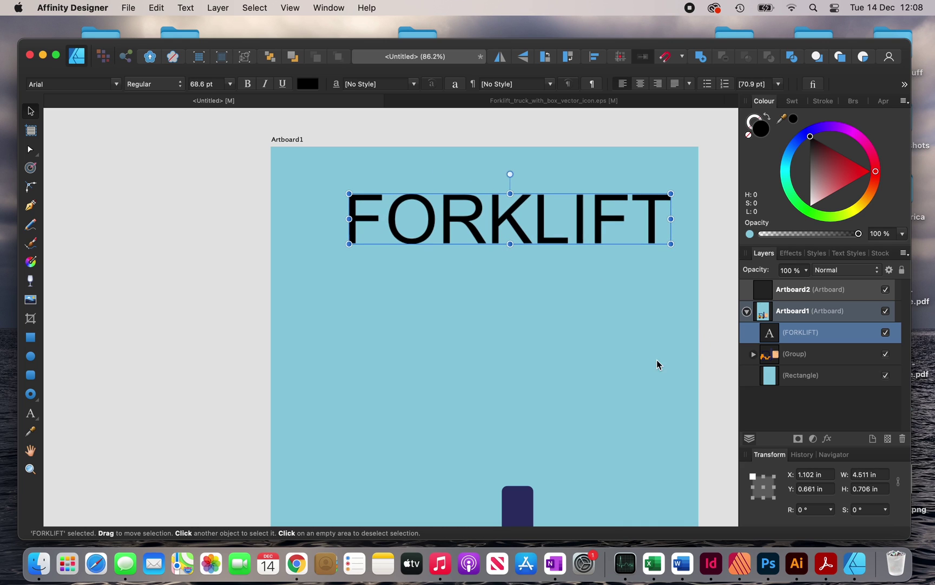
drag(349, 244, 321, 269)
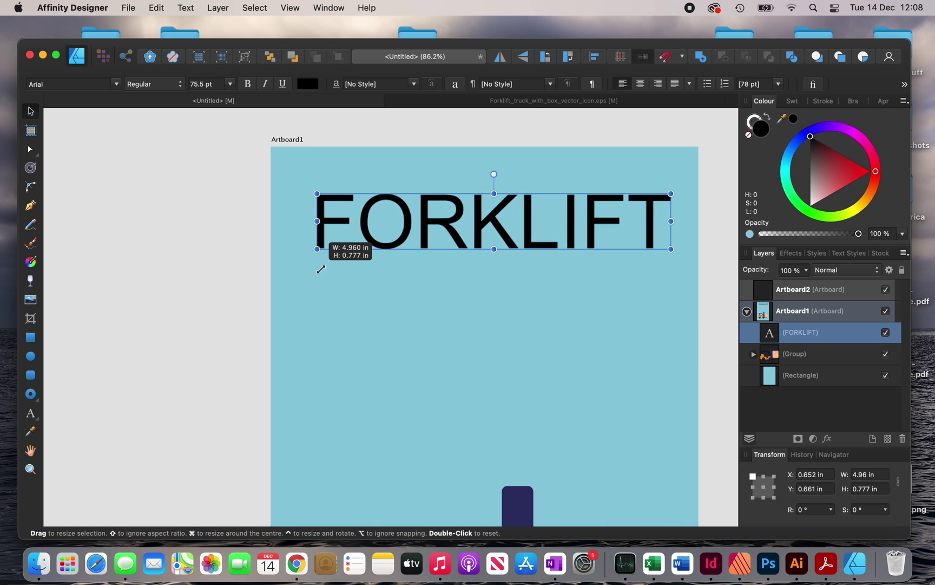
scroll(485, 213, down, 2)
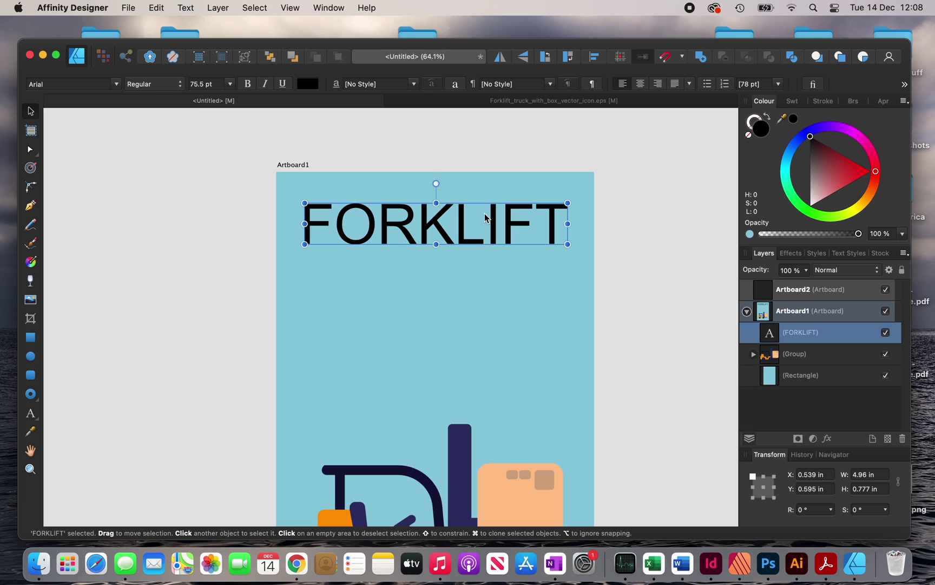
Step: Preview fonts on the FORKLIFT text and set it to Bebas Neue
click(115, 84)
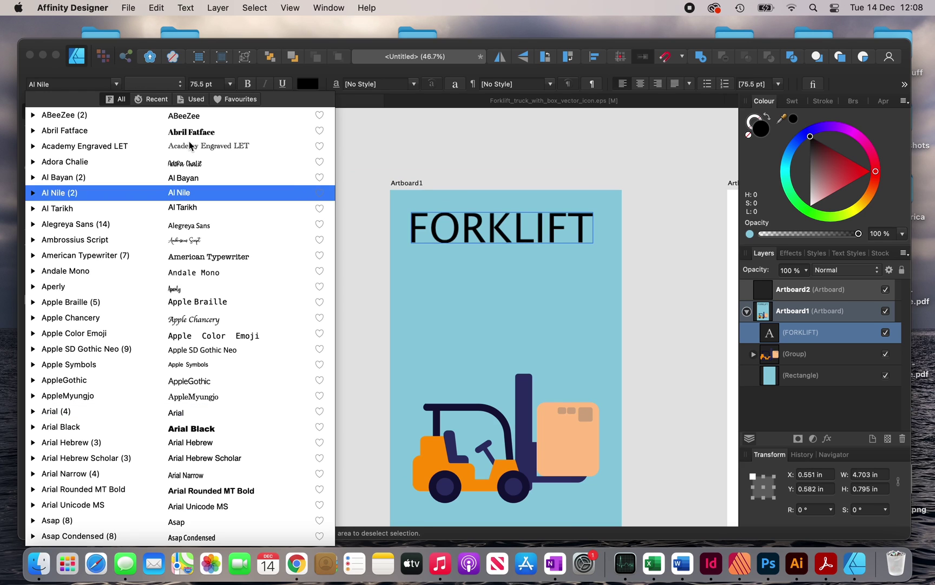
key(Down)
key(Down)
key(Down)
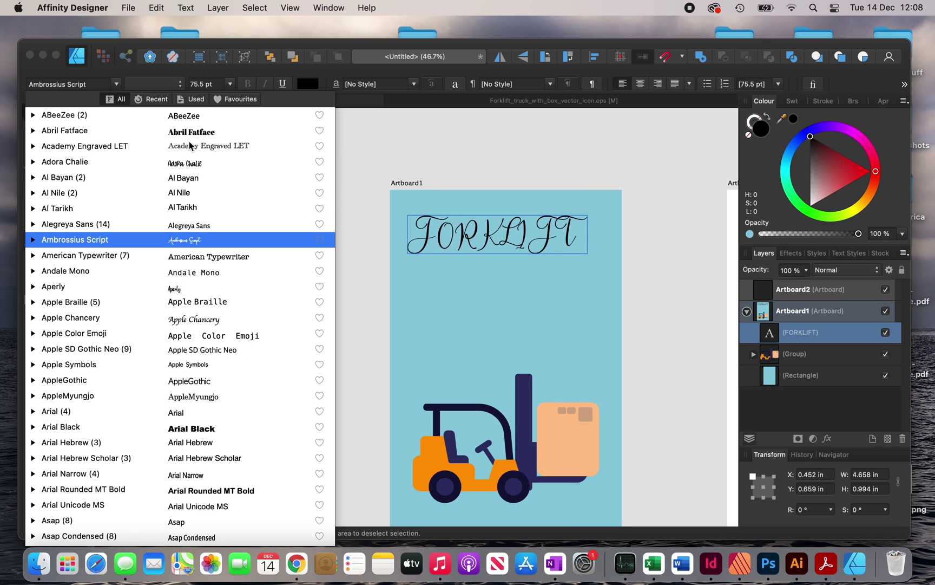
key(Escape)
Step: Scale the FORKLIFT title up to about 5.19 in wide so it nearly spans the artboard
scroll(534, 237, up, 3)
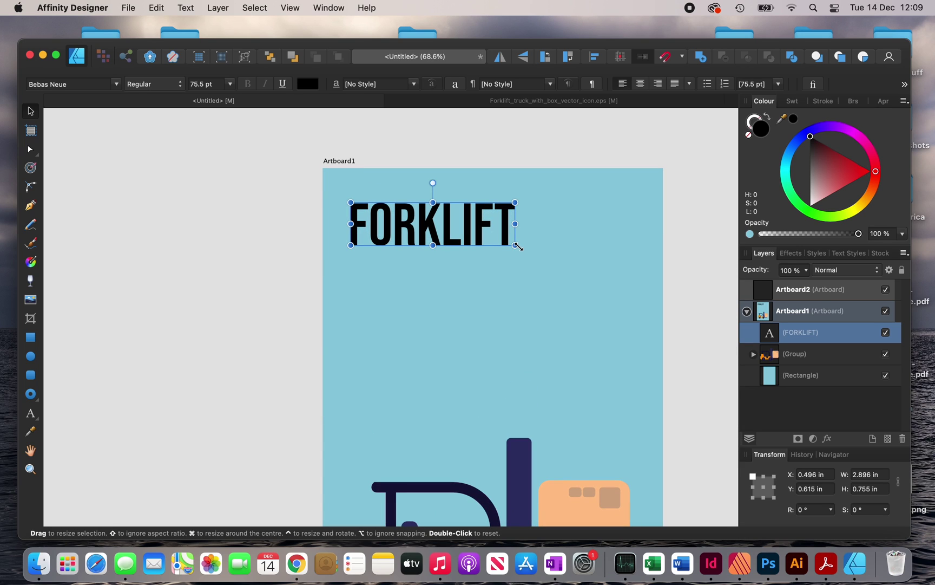
drag(518, 247, 645, 304)
scroll(542, 243, right, 3)
scroll(541, 243, down, 2)
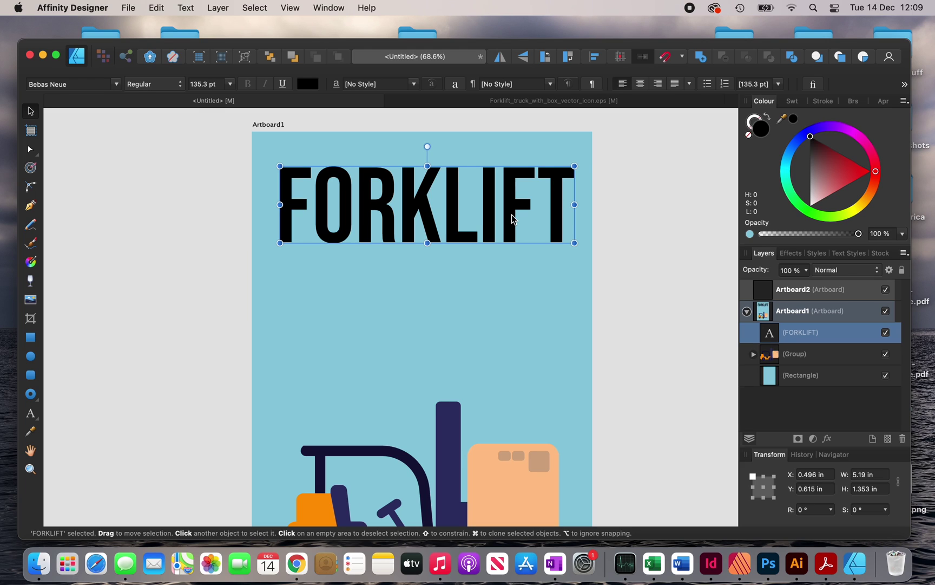
Step: Duplicate the FORKLIFT title directly below itself and change the copy's text to "LOG BOOK"
drag(512, 215, 490, 317)
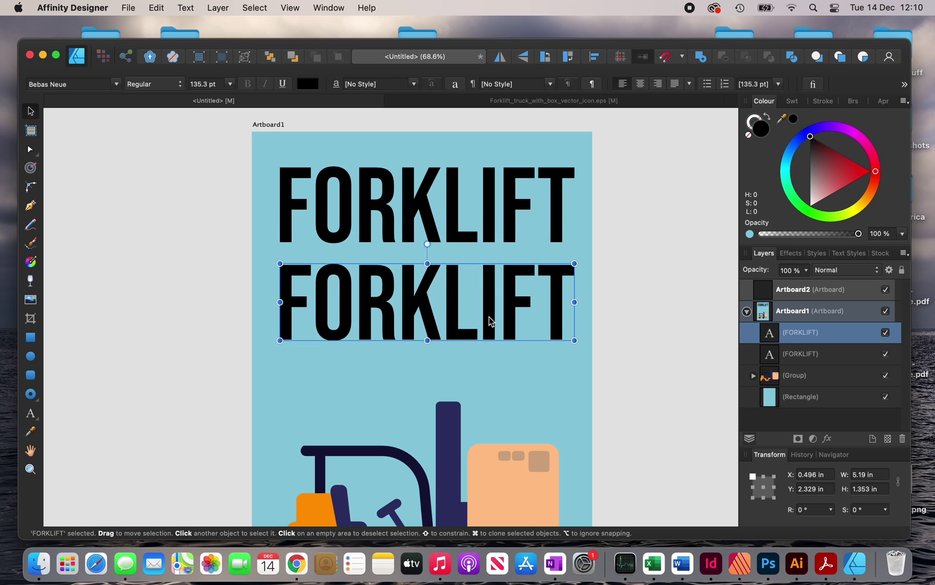
double_click(449, 318)
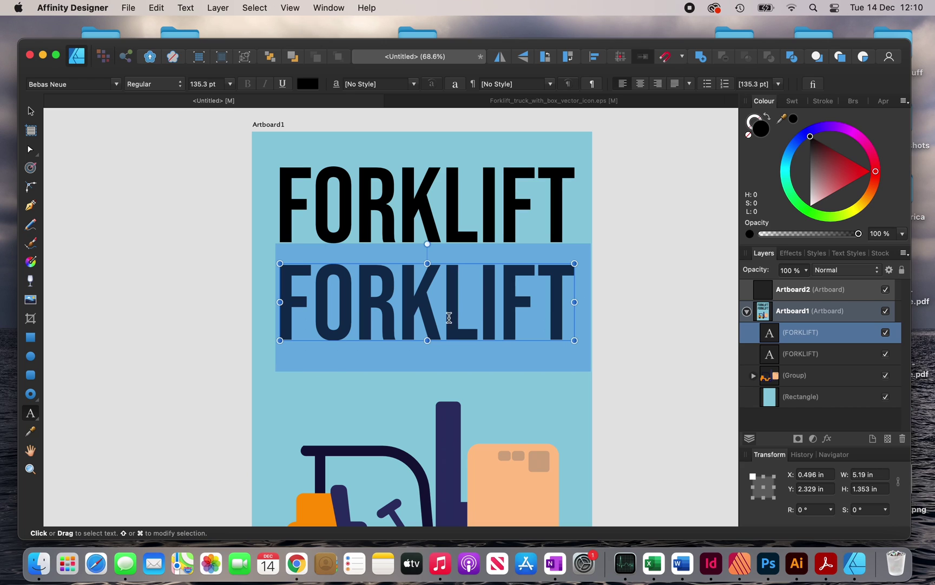
text(LOG BOOK)
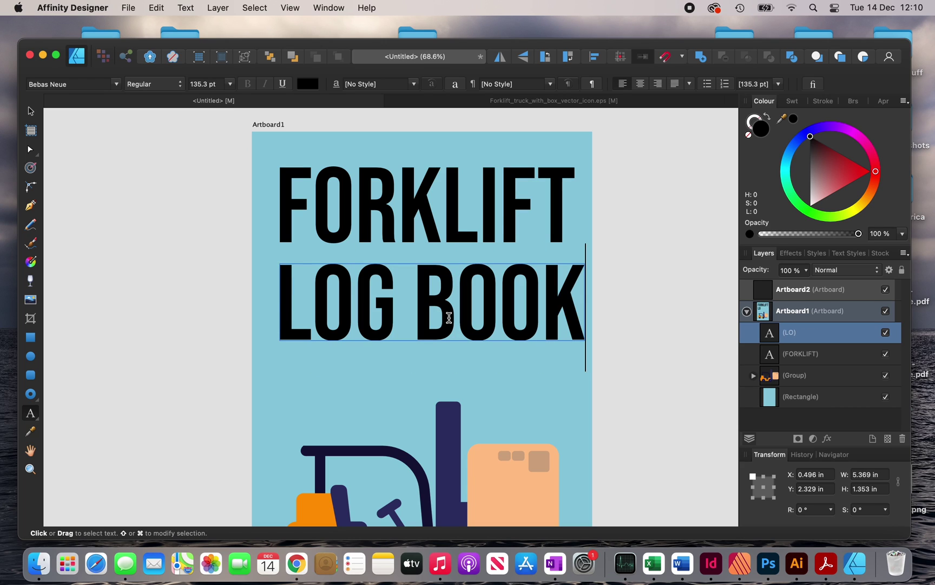
Step: Finish editing the LOG BOOK text and tighten its tracking to -14‰ so it matches the width of FORKLIFT
key(Escape)
click(34, 111)
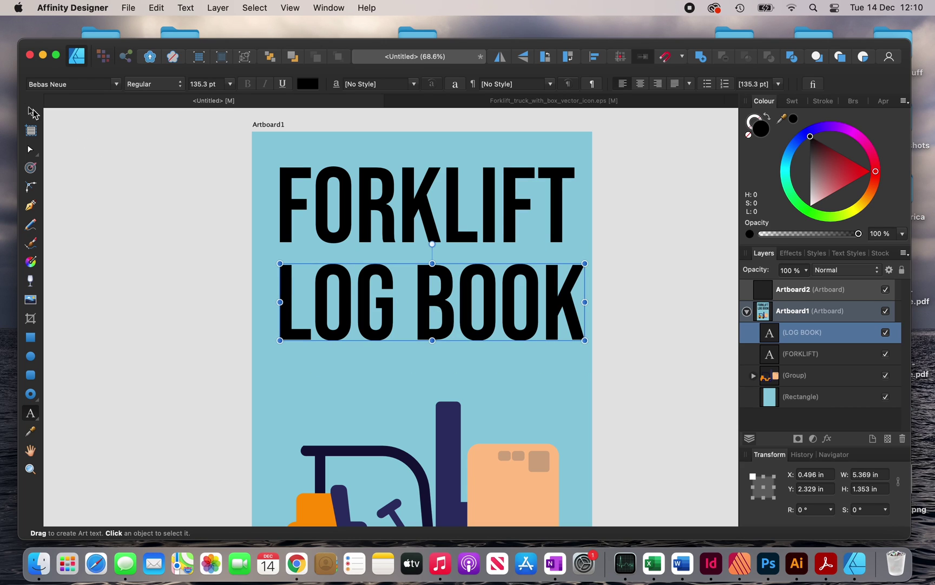
click(593, 265)
scroll(593, 265, up, 1)
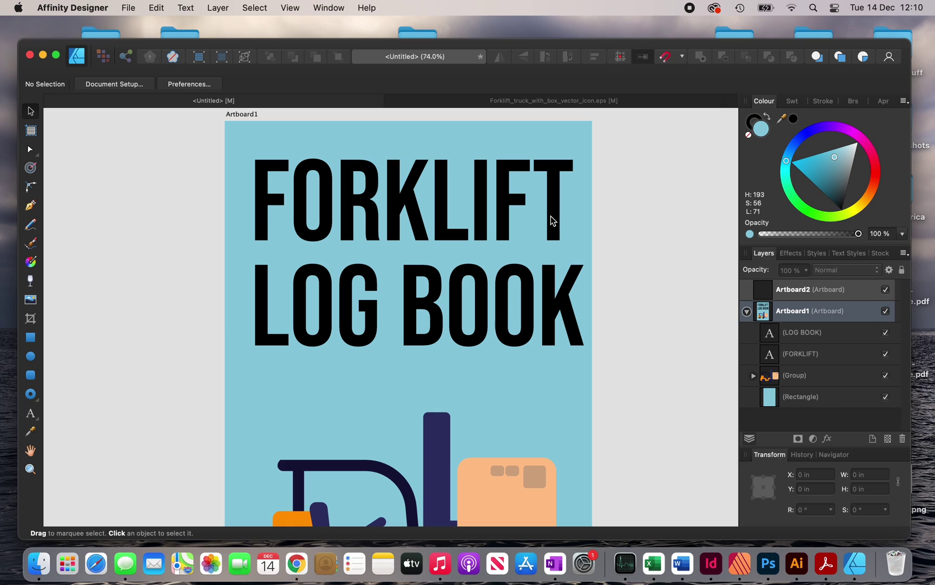
click(556, 311)
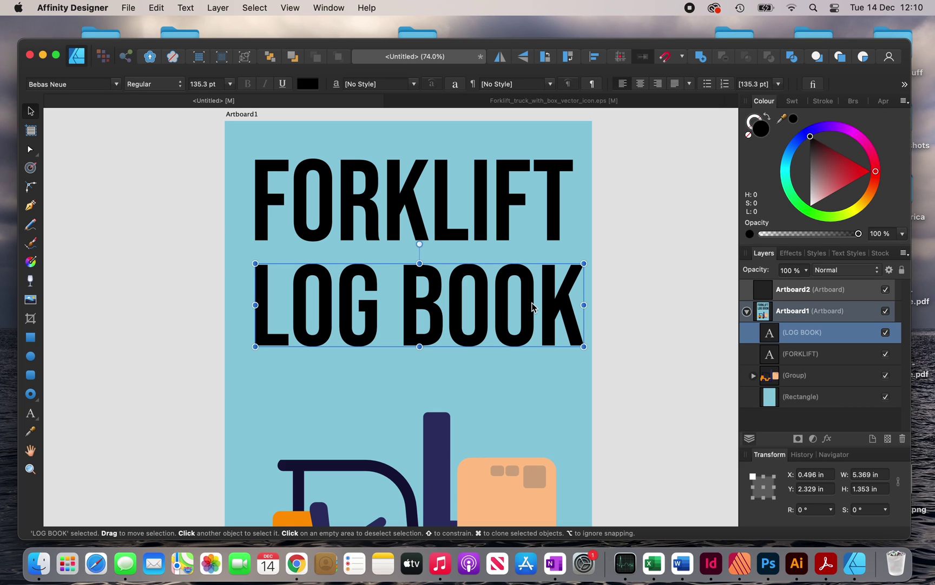
click(455, 86)
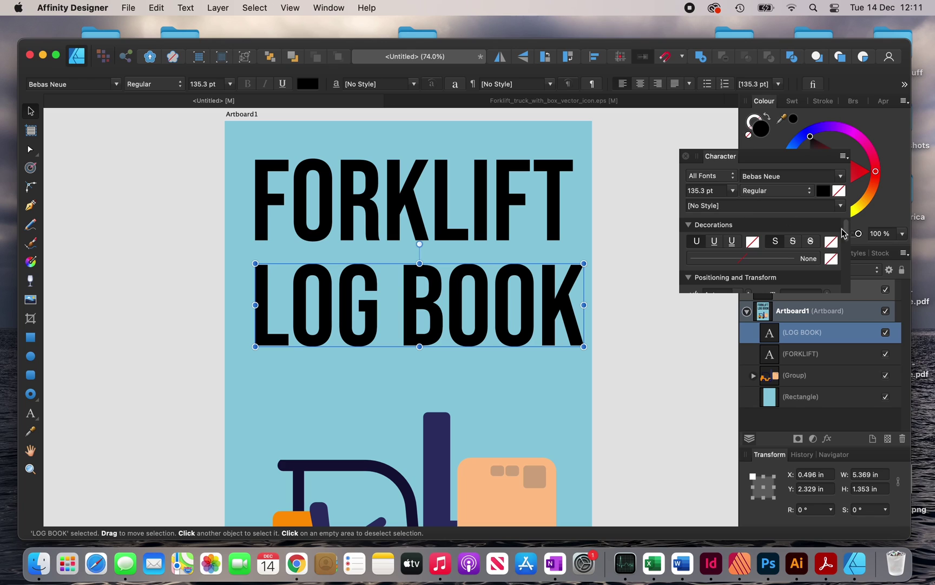
drag(845, 230, 846, 246)
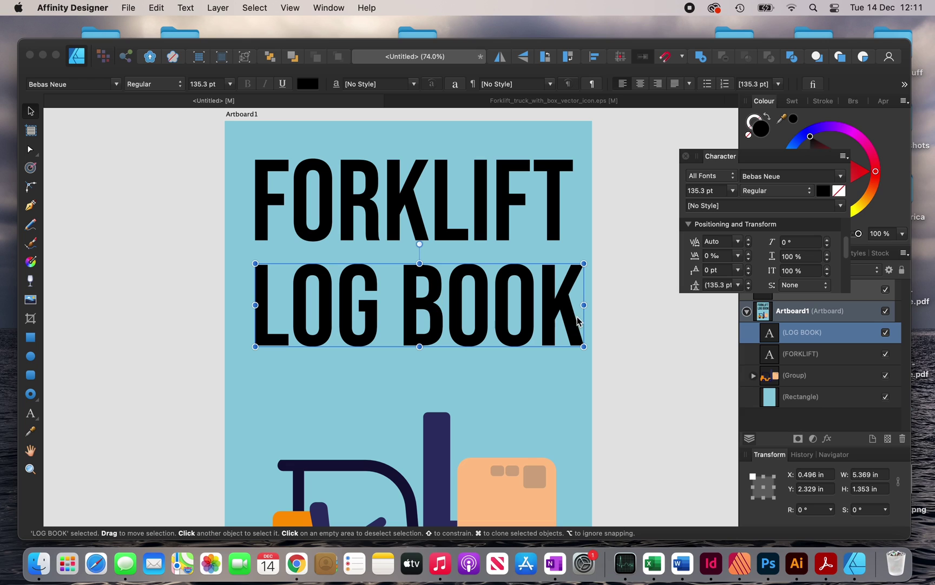
click(749, 260)
click(749, 260)
click(749, 260)
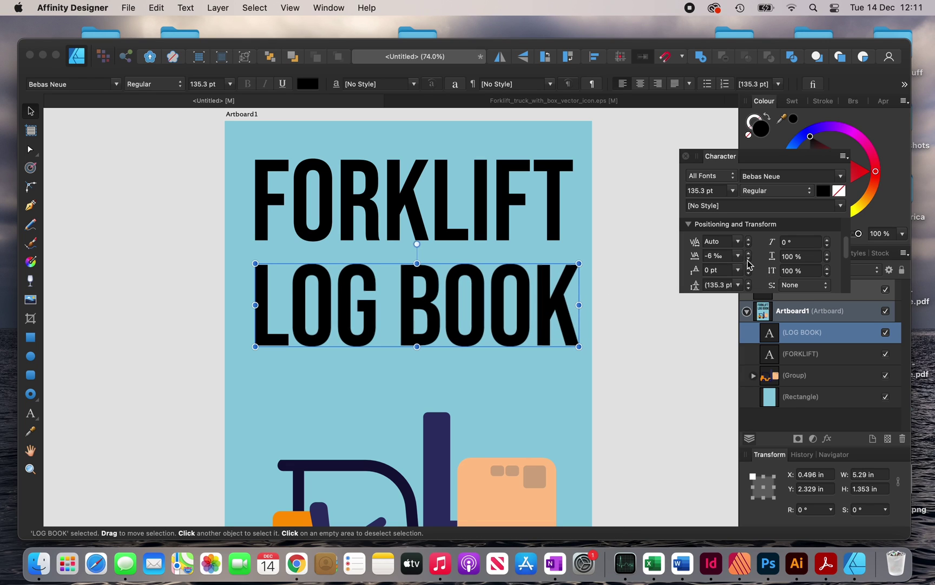
click(749, 260)
click(749, 260)
click(749, 259)
click(749, 260)
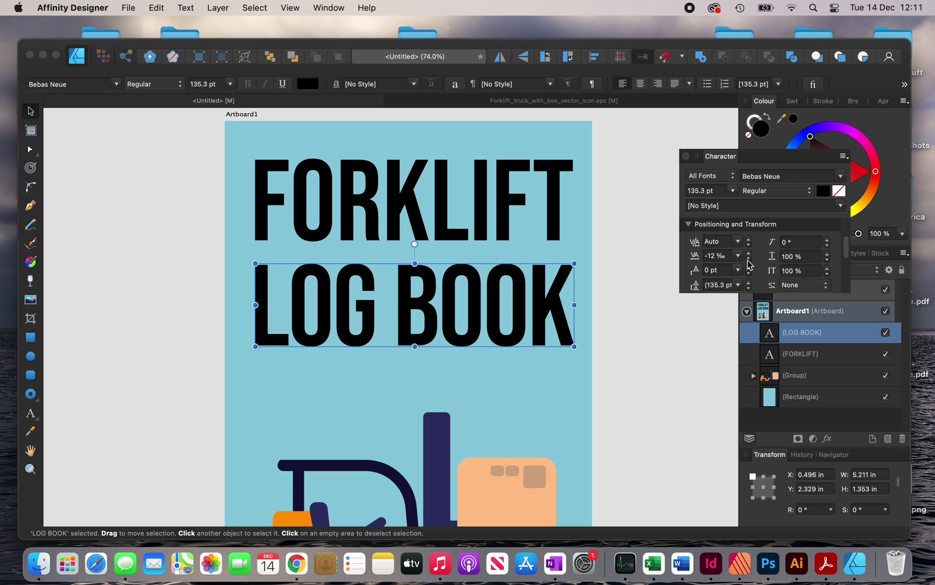
click(749, 259)
click(749, 260)
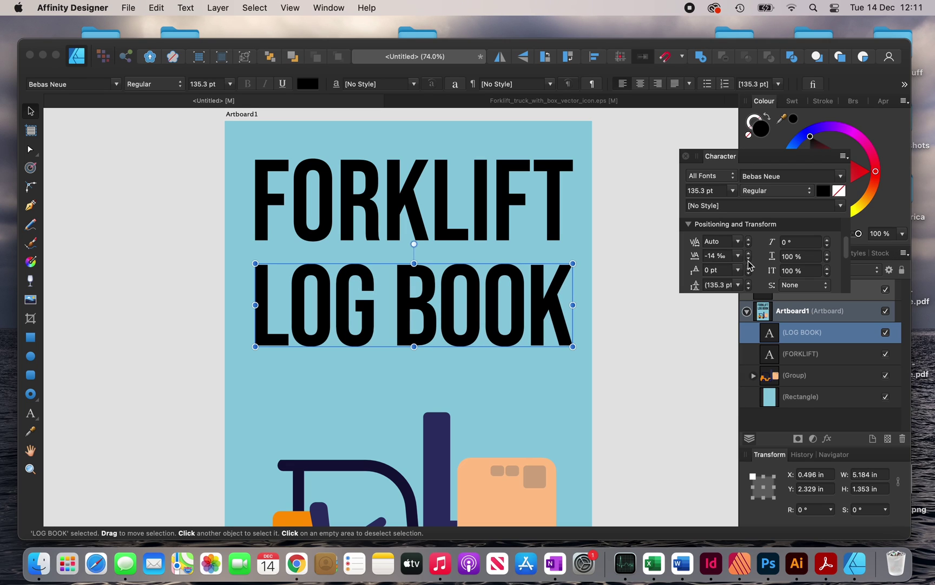
Step: Scale the FORKLIFT and LOG BOOK lines together to about 5.02 in wide and centre them horizontally on the artboard
click(507, 231)
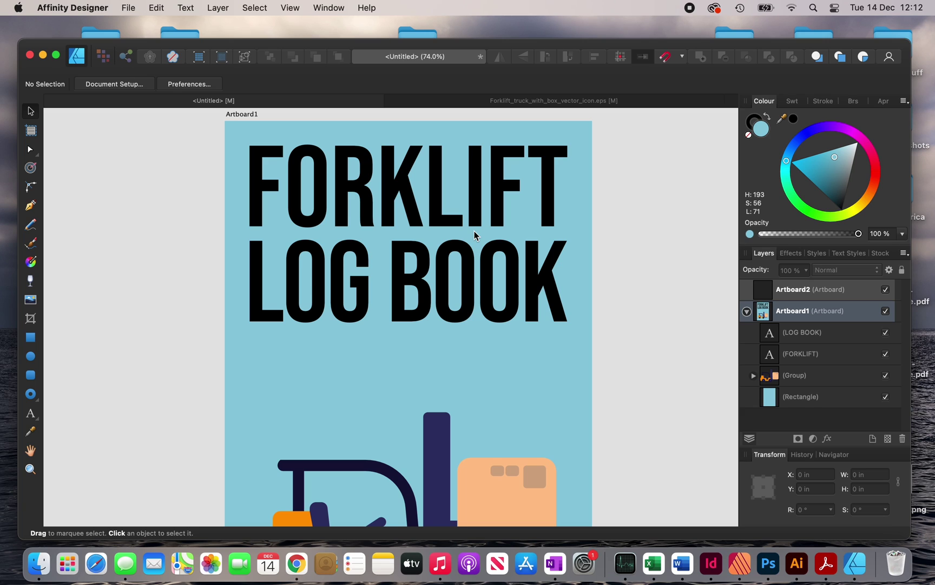
scroll(475, 235, down, 2)
click(439, 212)
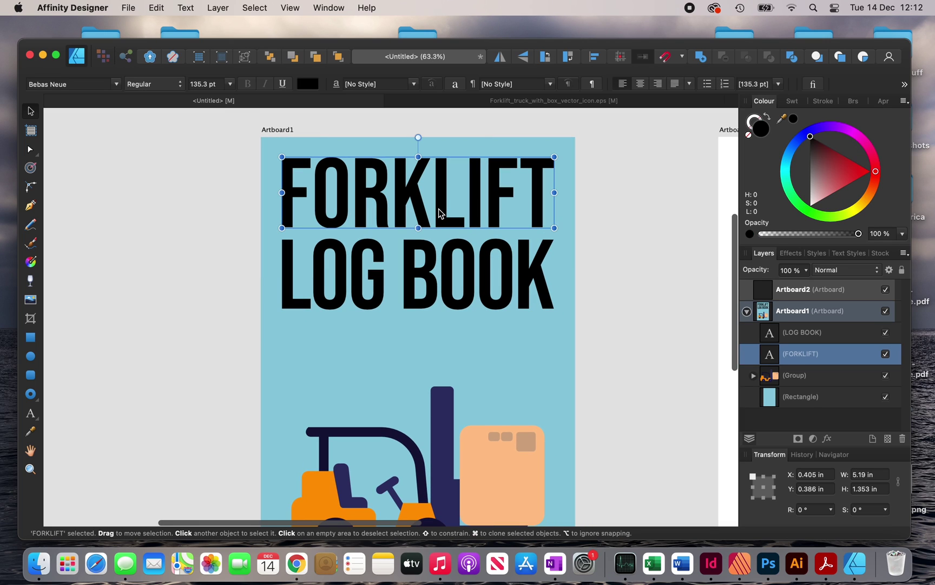
shift+click(433, 276)
drag(286, 312, 292, 306)
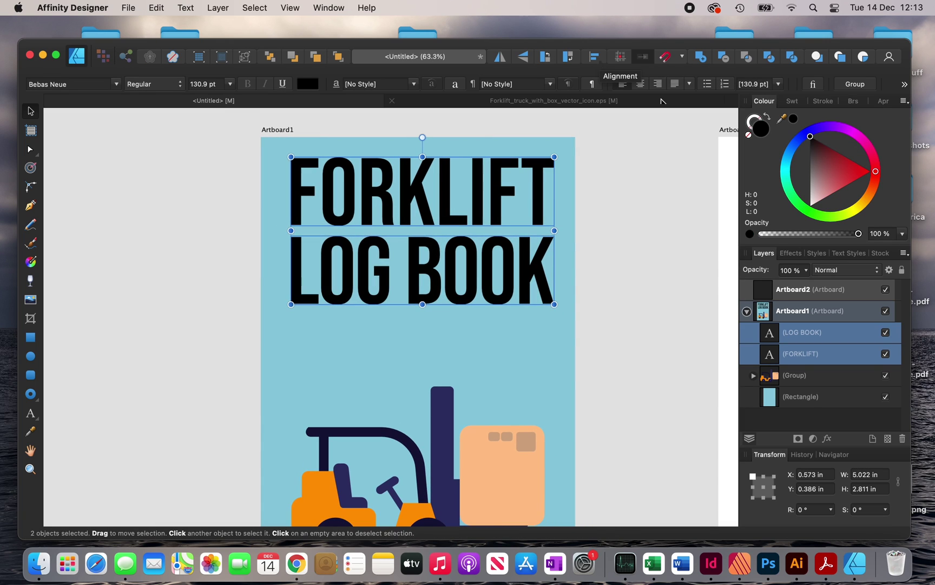
click(598, 57)
click(622, 94)
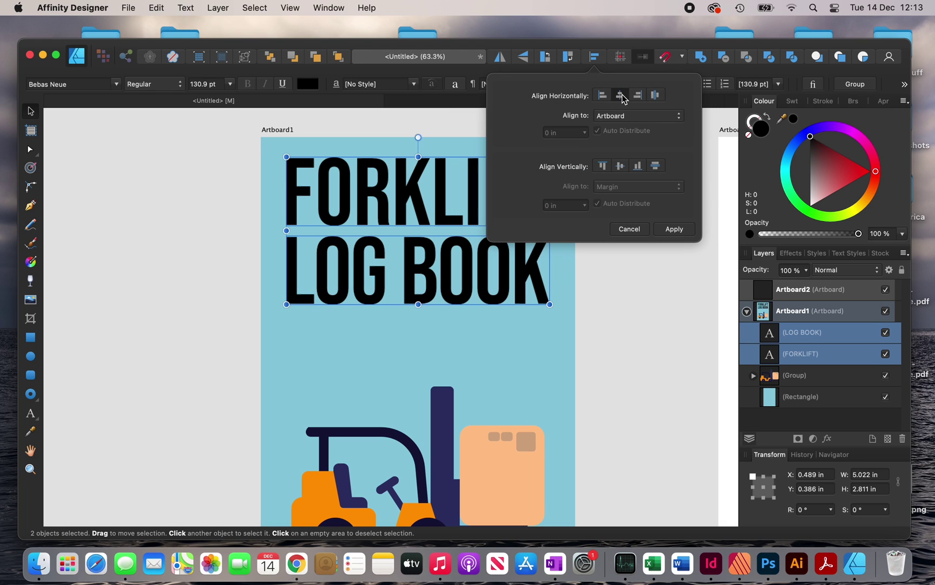
click(654, 304)
Step: Duplicate the LOG BOOK line below itself and scale the copy down to about 45.9 pt
scroll(654, 301, down, 2)
scroll(654, 304, down, 2)
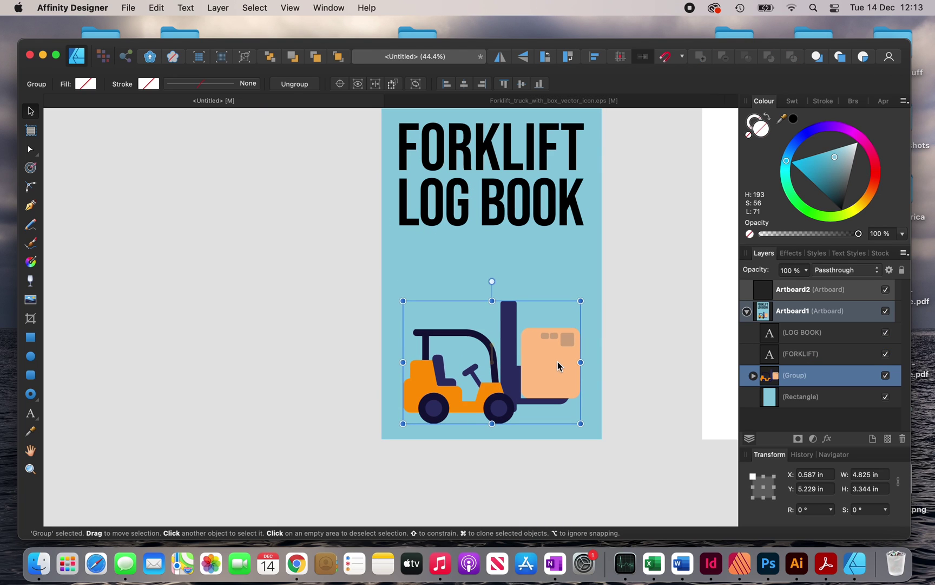
scroll(541, 207, up, 3)
click(536, 211)
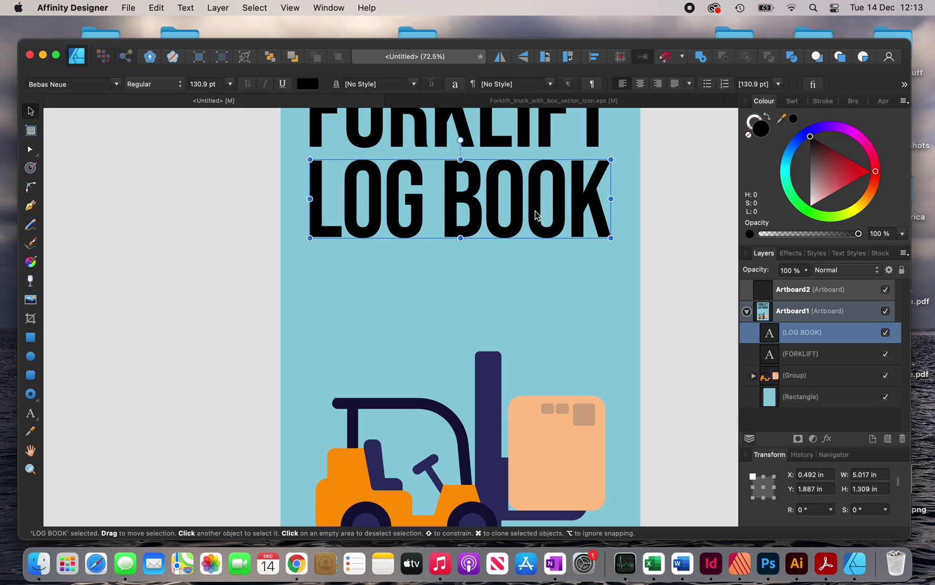
drag(535, 215, 535, 302)
drag(611, 325, 415, 274)
scroll(293, 240, up, 3)
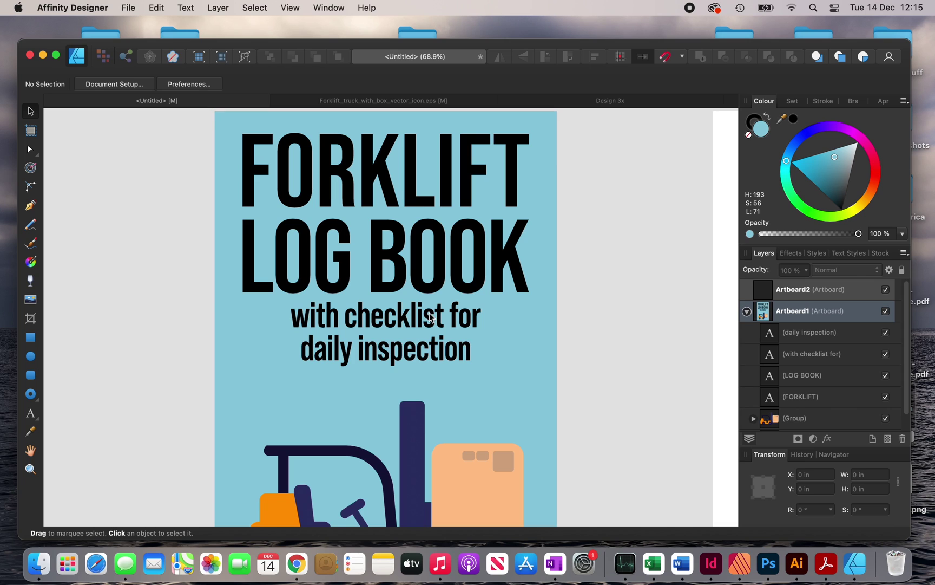
scroll(431, 317, up, 3)
scroll(431, 317, down, 1)
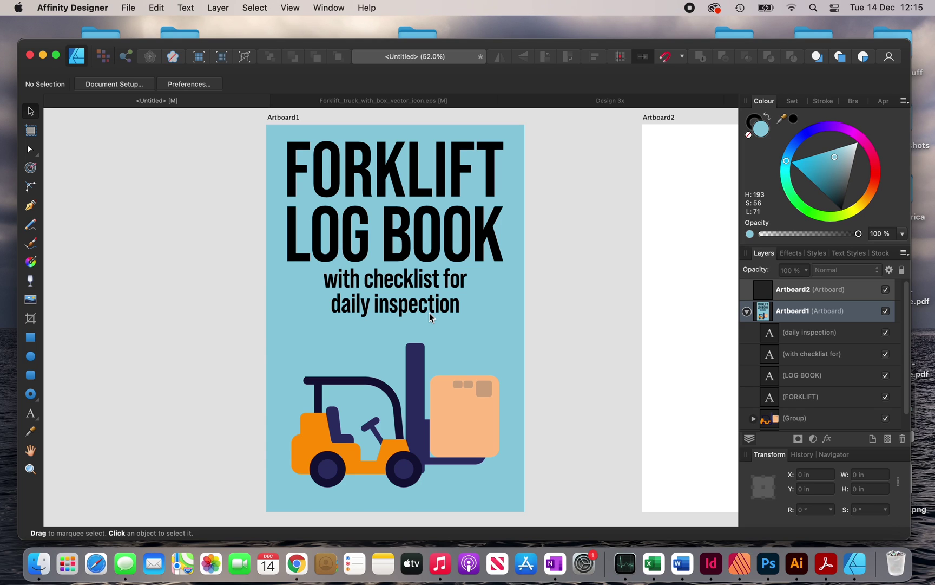
click(411, 141)
shift+click(405, 229)
click(423, 416)
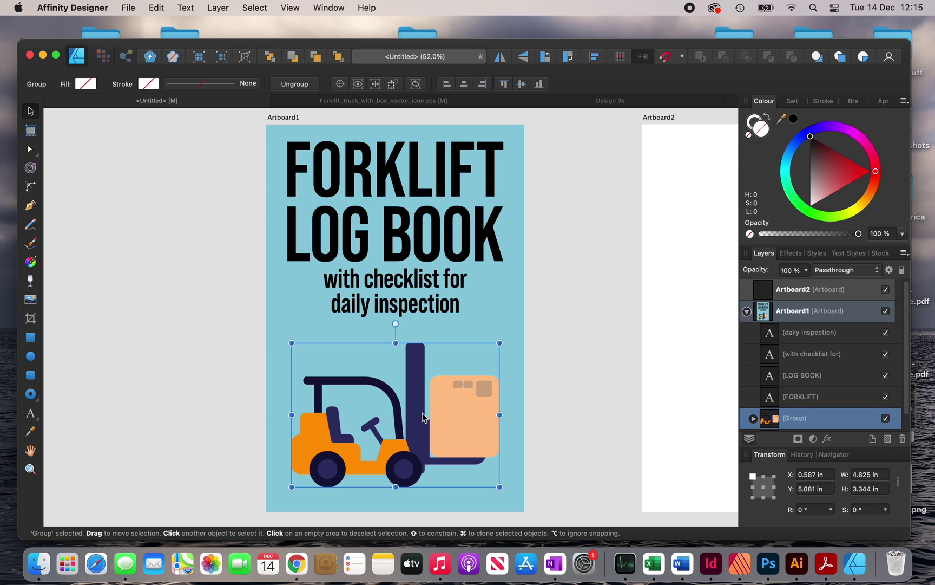
Step: Set the "with checklist for" and "daily inspection" subtitle lines to Bold Italic
click(407, 286)
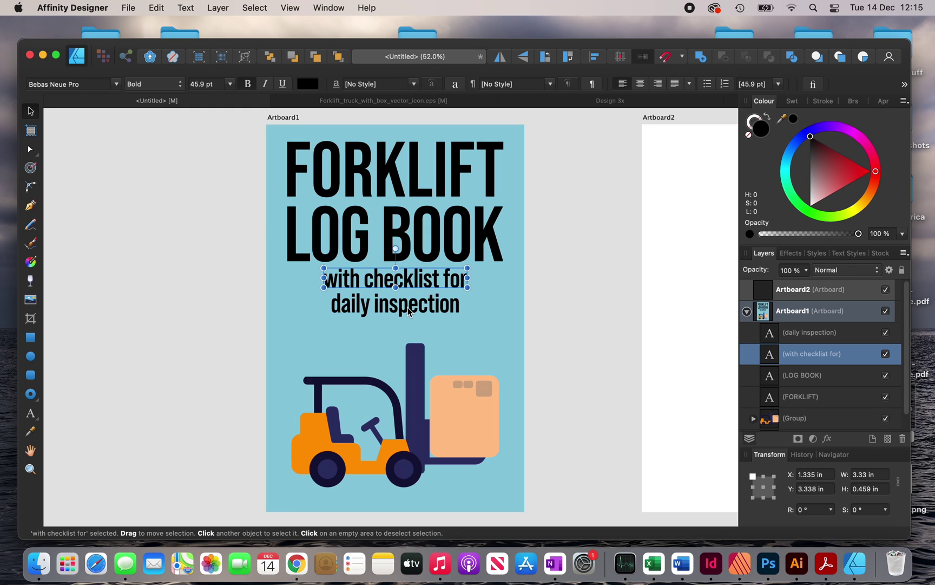
shift+click(410, 313)
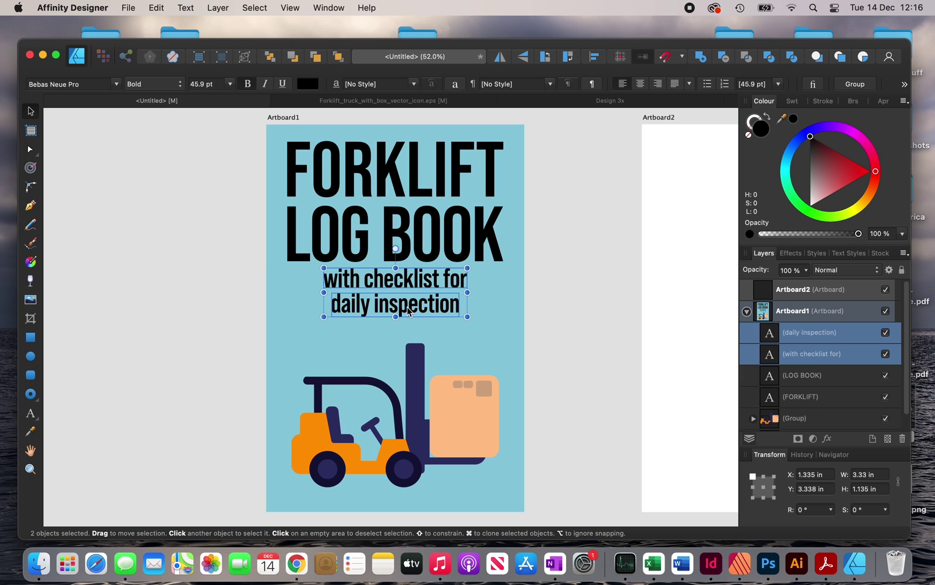
click(267, 84)
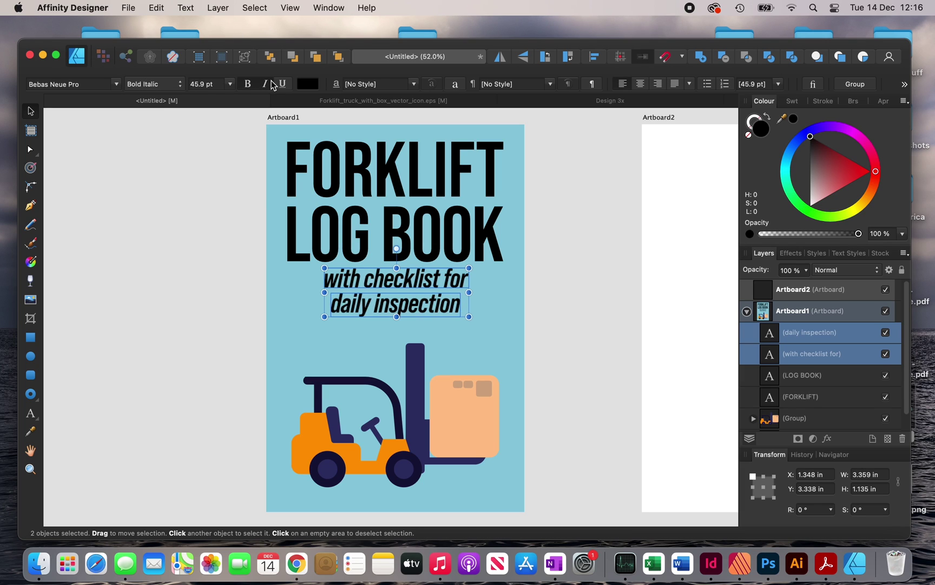
click(178, 281)
Step: Copy the blue background rectangle onto Artboard2 and centre it there vertically and horizontally
key(super+0)
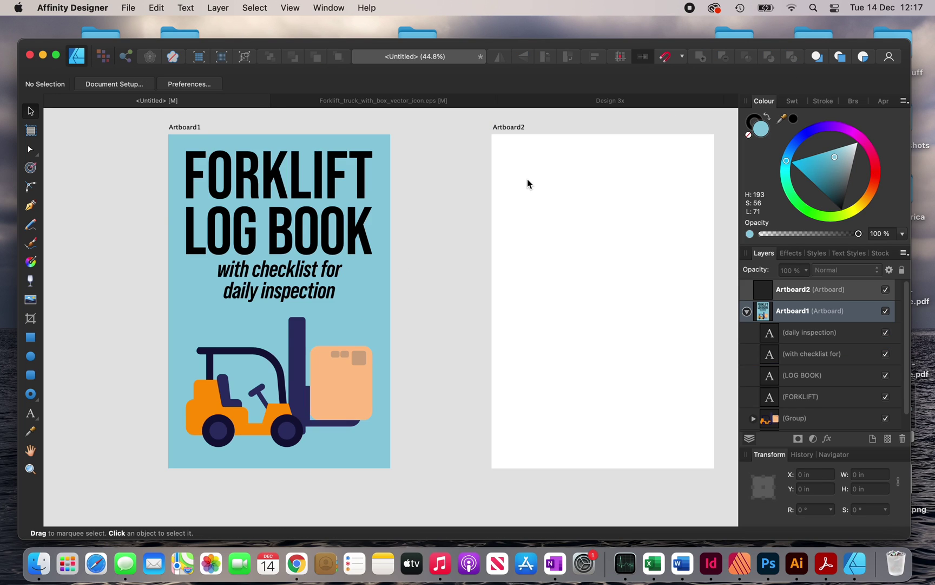
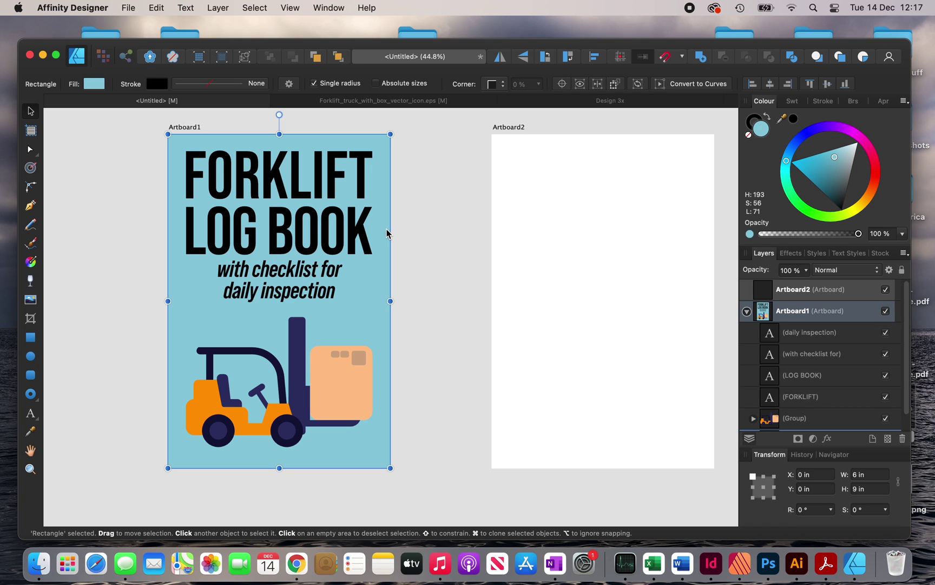
drag(388, 234, 719, 233)
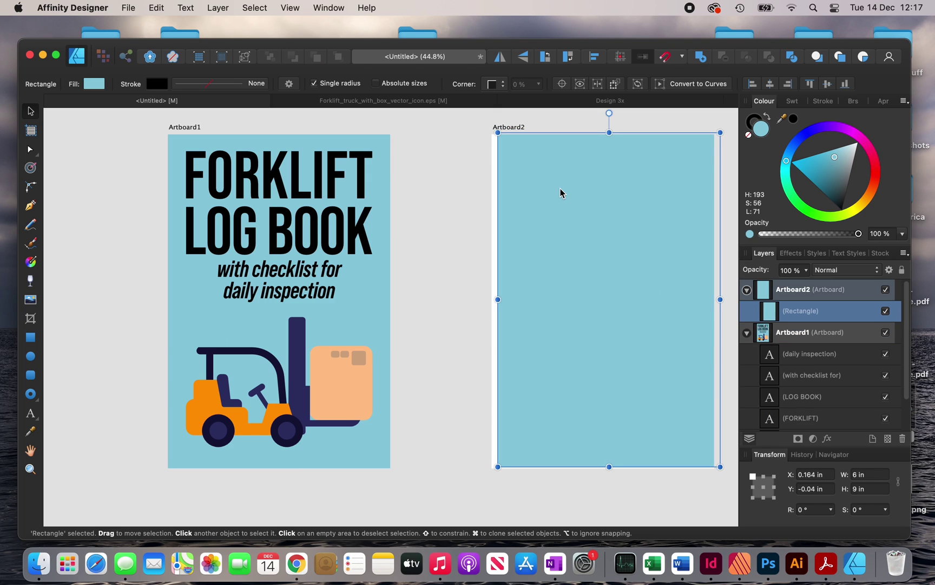
click(595, 57)
click(621, 166)
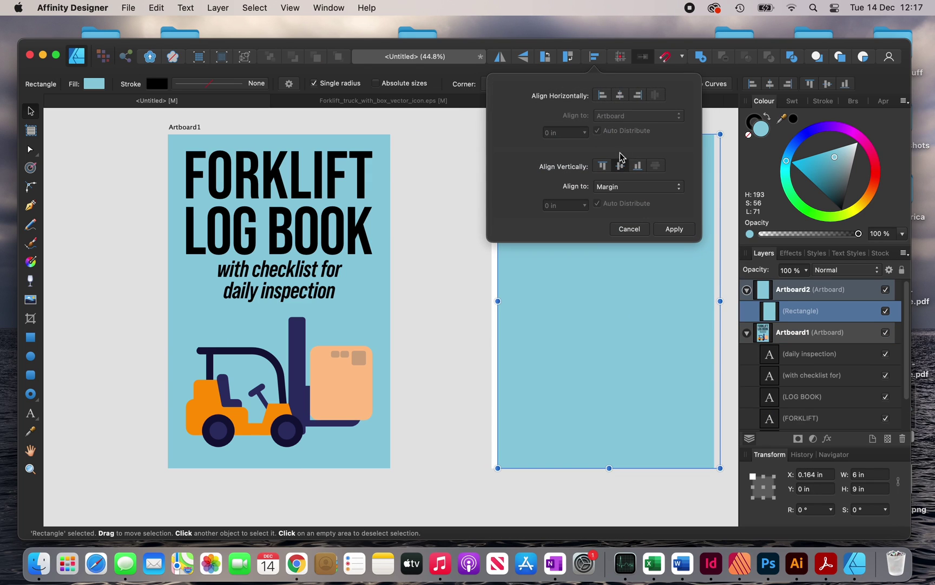
click(623, 94)
click(460, 195)
Step: Place the cover template image 6x9_BW_120.png from the Desktop at default size and move it beside Artboard2
scroll(462, 163, down, 3)
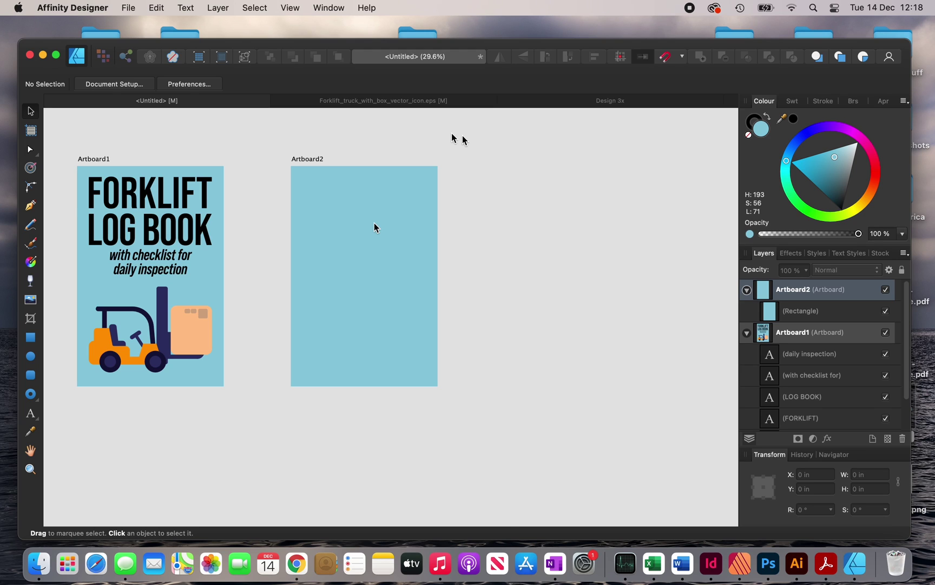
click(126, 8)
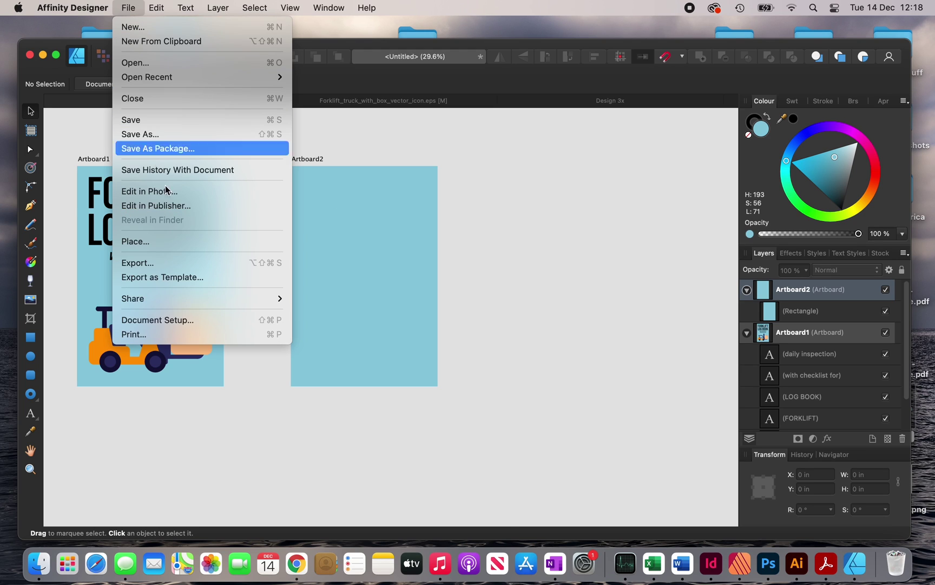
click(176, 244)
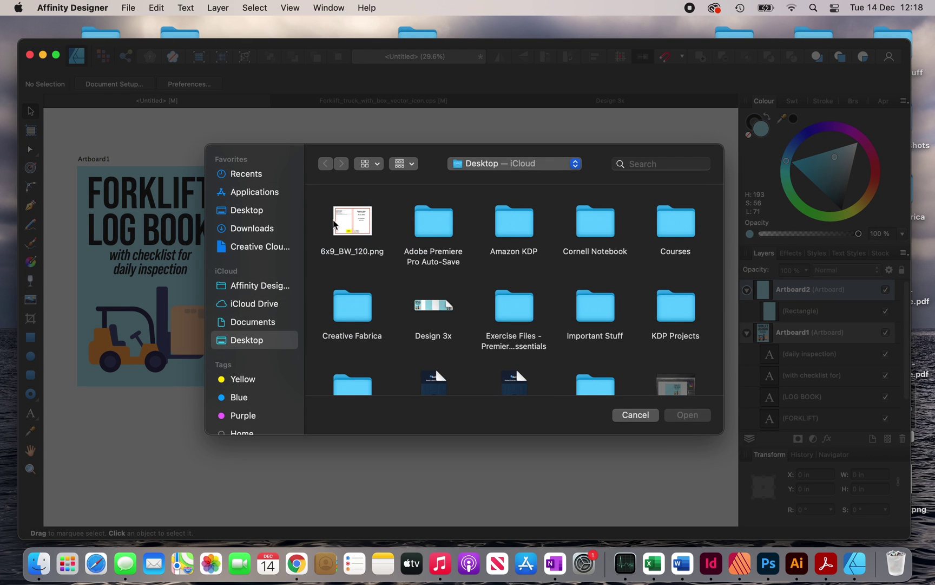
click(334, 225)
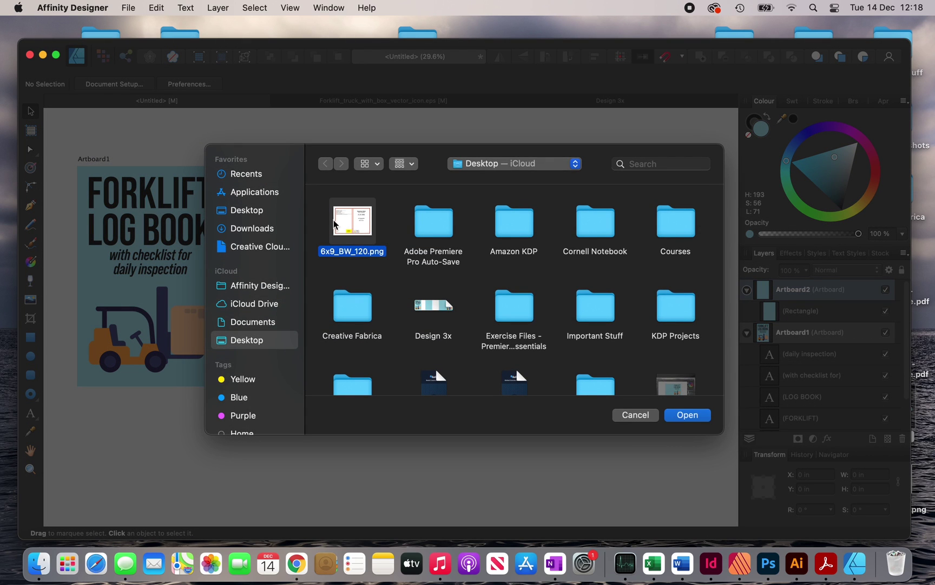
click(699, 417)
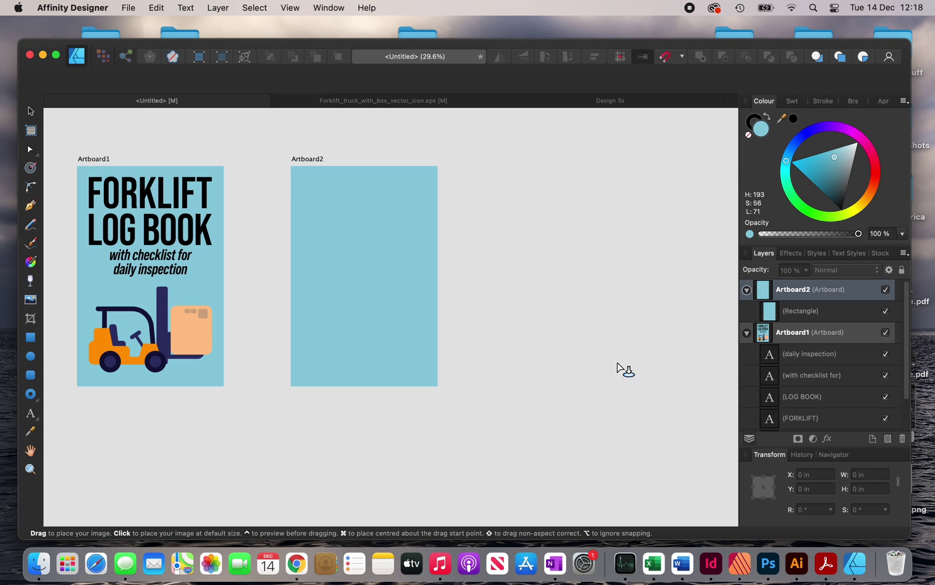
click(519, 200)
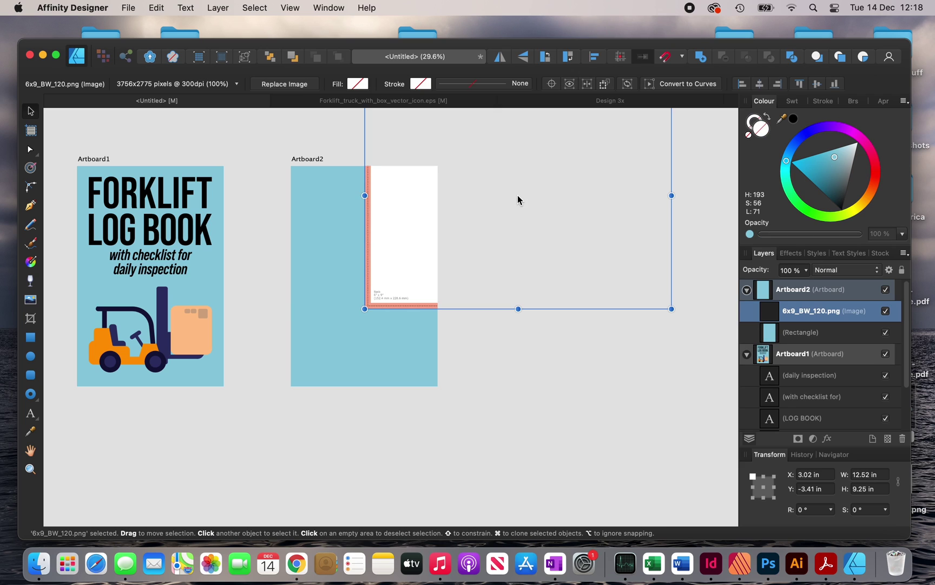
scroll(519, 200, right, 5)
scroll(518, 200, up, 2)
drag(321, 278, 436, 359)
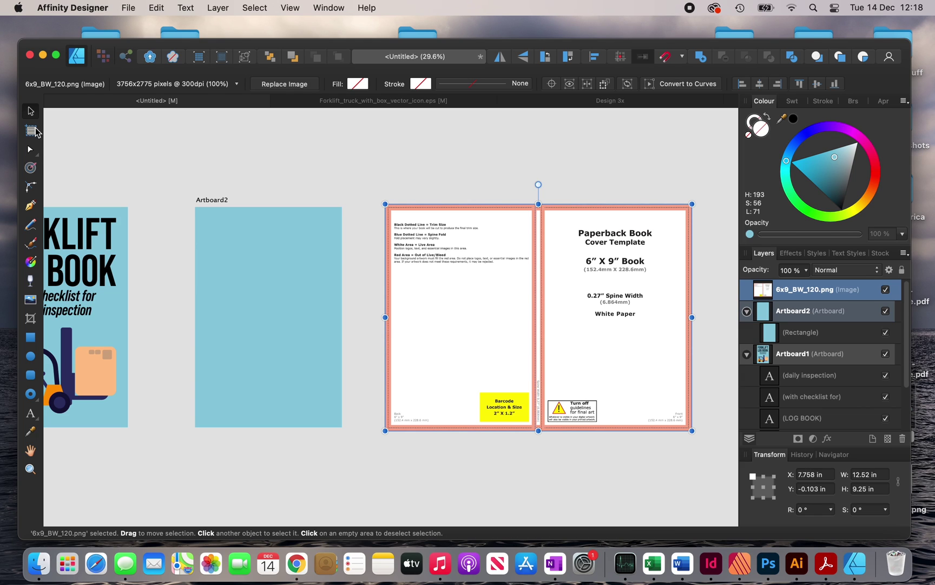
Step: Create a new artboard around the placed cover template and set its size to 12.52 in wide by 9.25 in high
click(35, 129)
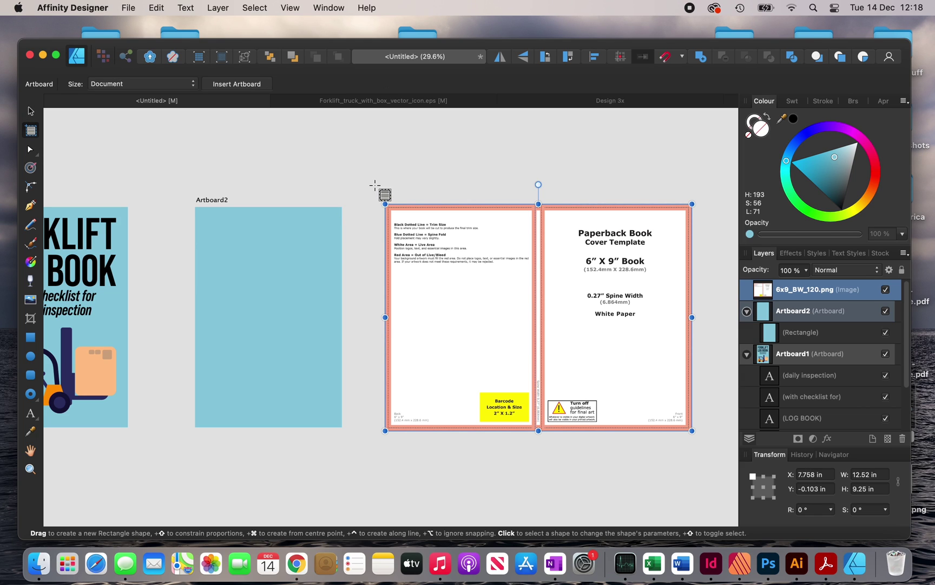
drag(375, 185, 702, 461)
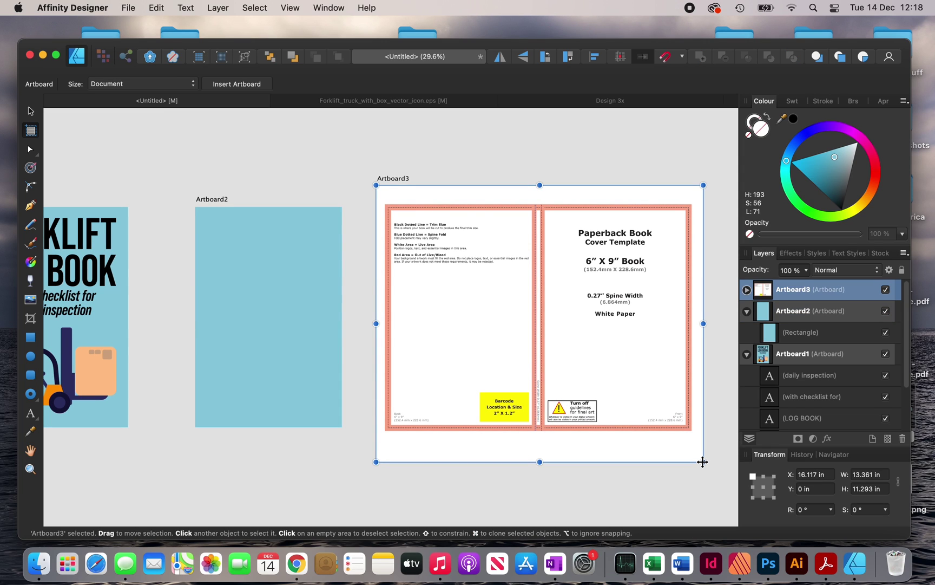
scroll(702, 462, up, 3)
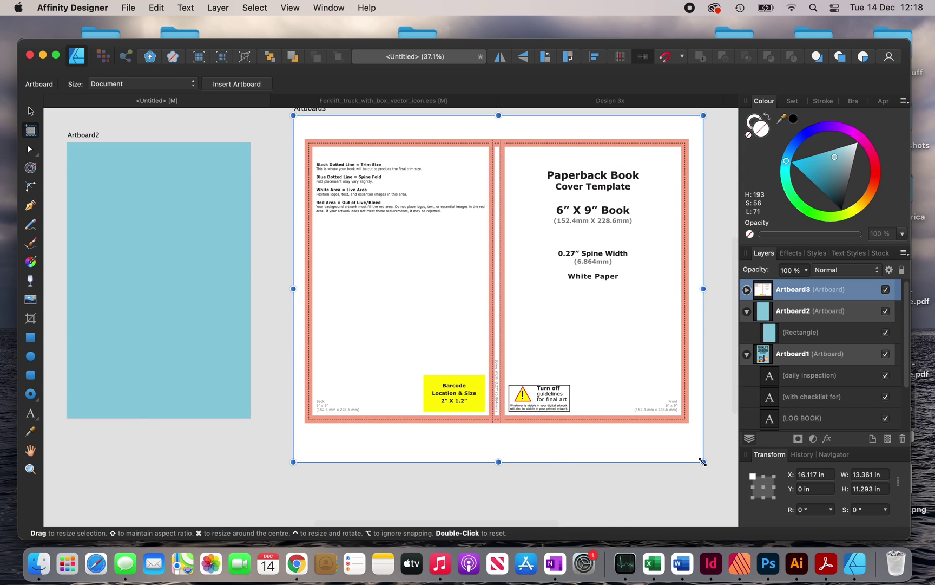
scroll(703, 461, right, 2)
click(866, 474)
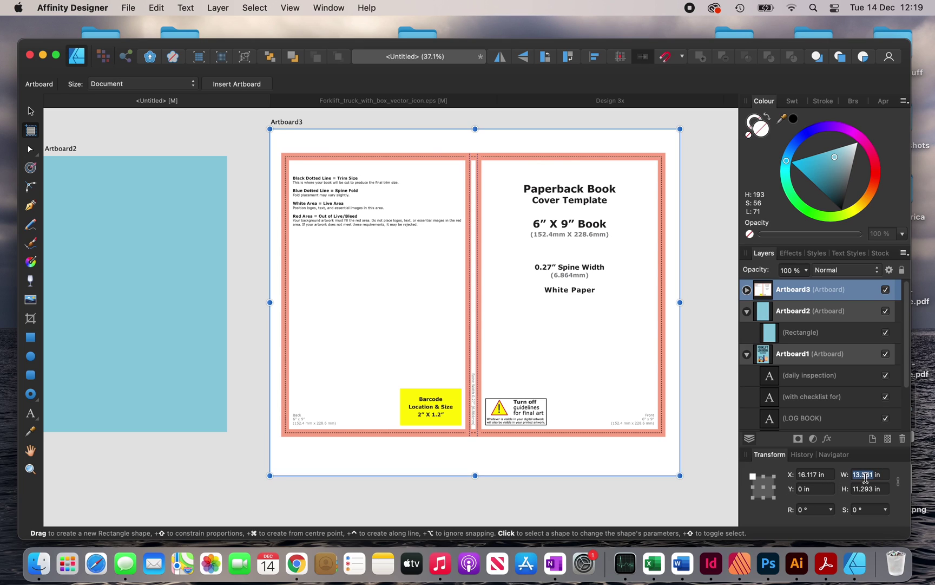
text(12.52)
click(865, 489)
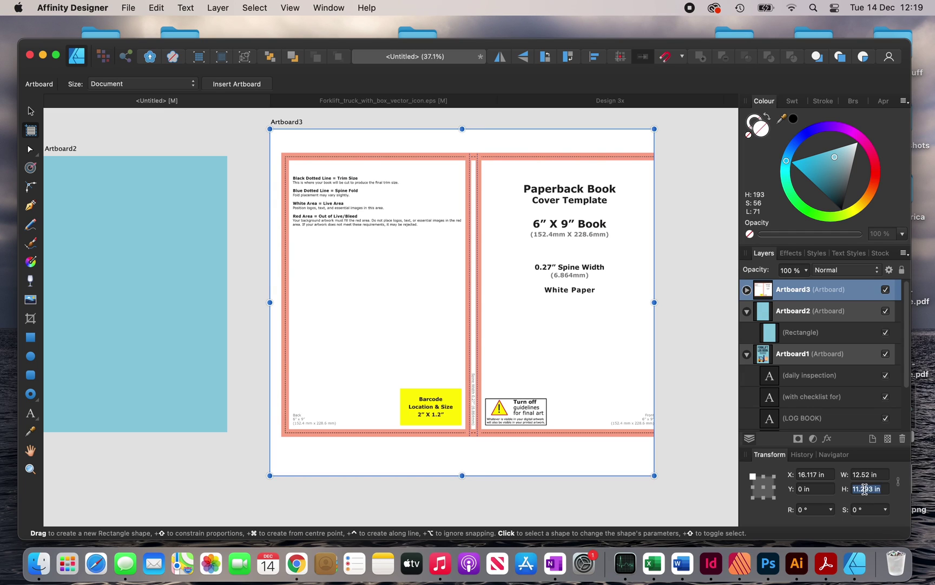
text(9.25)
key(Return)
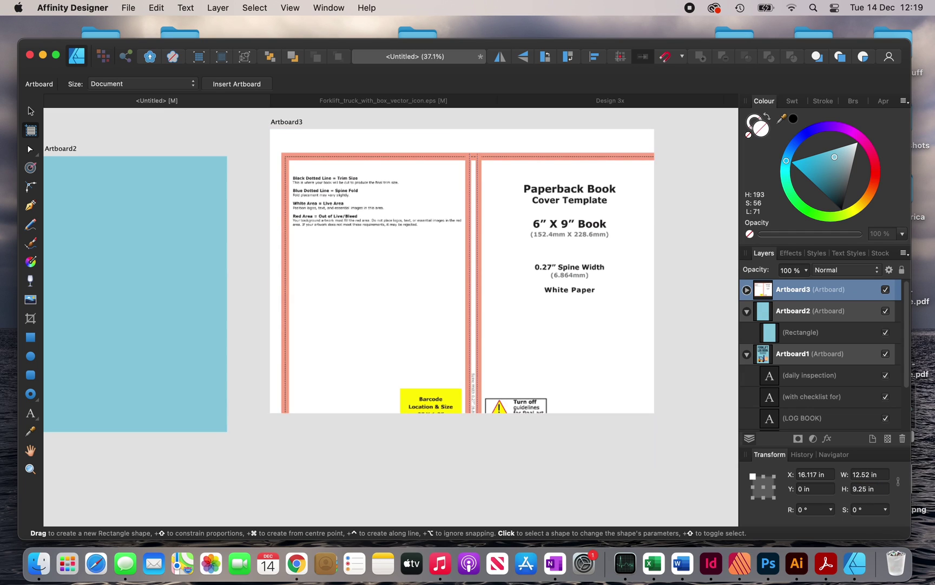
Step: Centre the 6x9_BW_120.png template image horizontally and vertically on Artboard3
key(v)
click(434, 229)
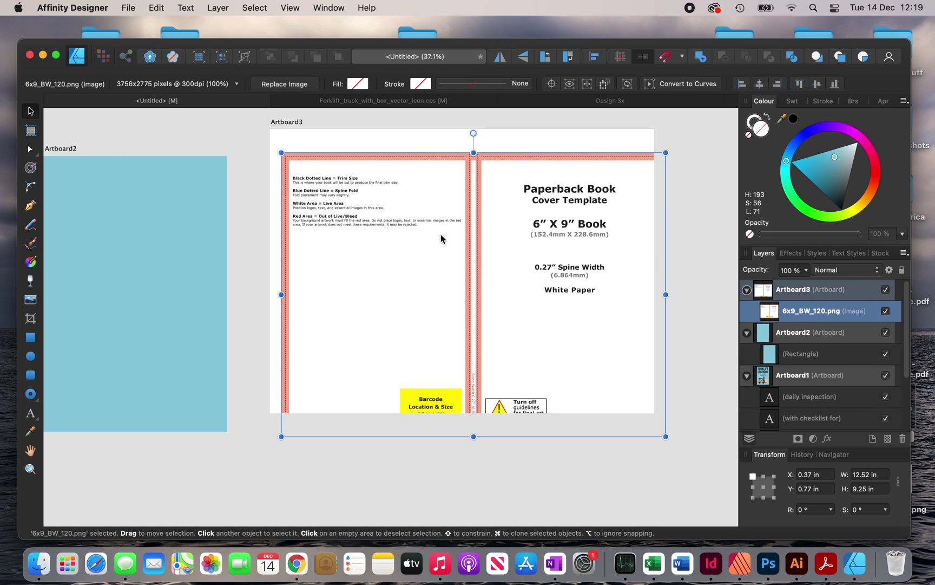
click(761, 82)
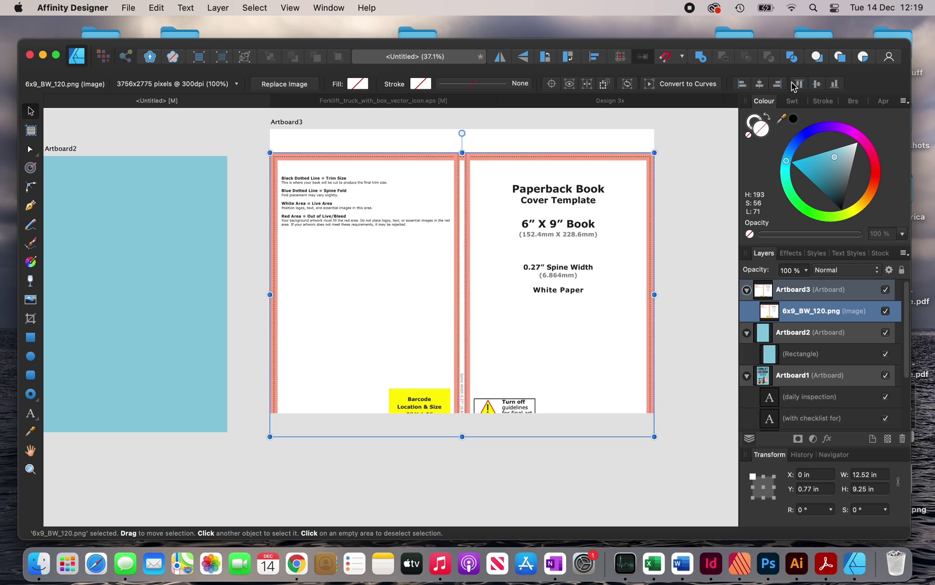
click(817, 83)
click(668, 210)
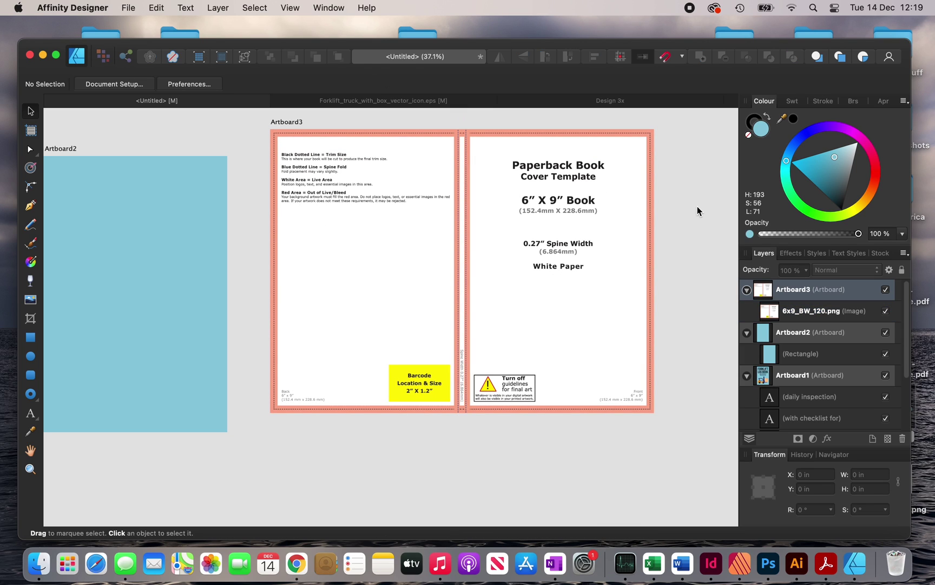
Step: Lock the cover template image on Artboard3
click(629, 219)
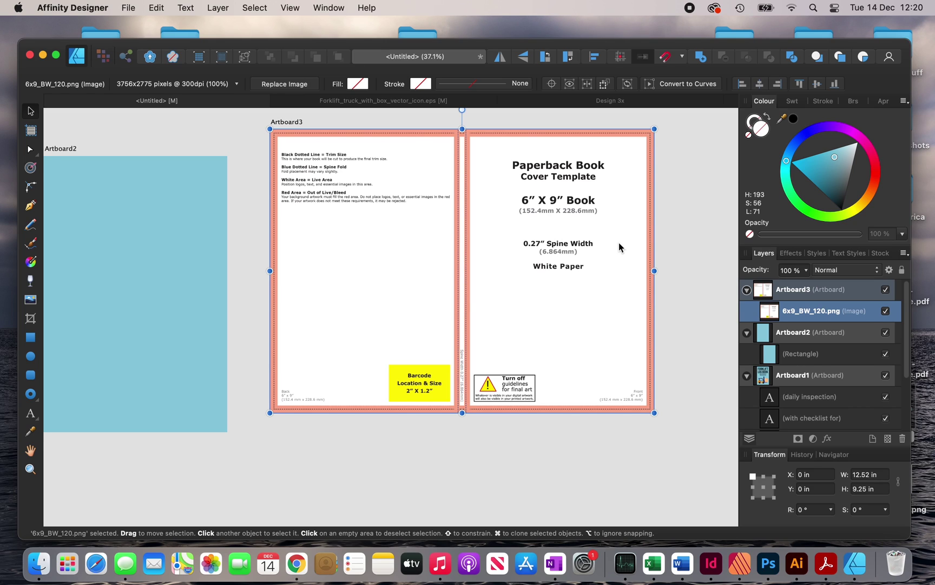
click(902, 271)
click(632, 210)
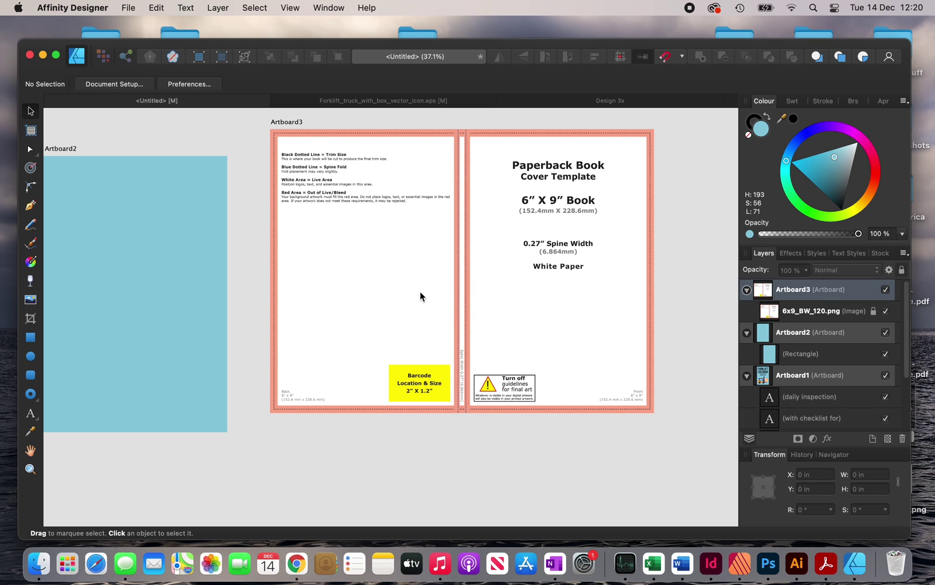
Step: Group all the front cover artwork on Artboard1, including the background, title, subtitle lines and forklift
scroll(419, 295, down, 3)
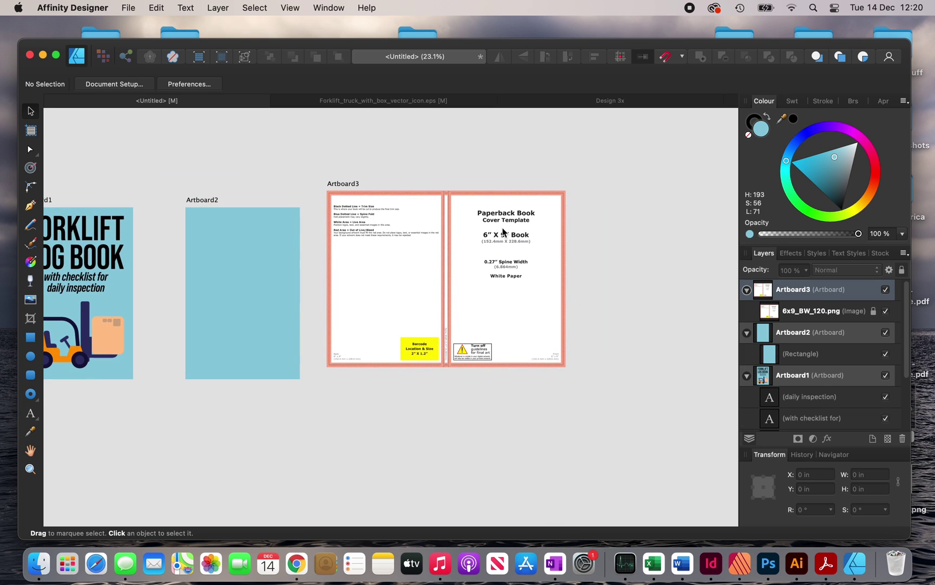
scroll(503, 231, left, 5)
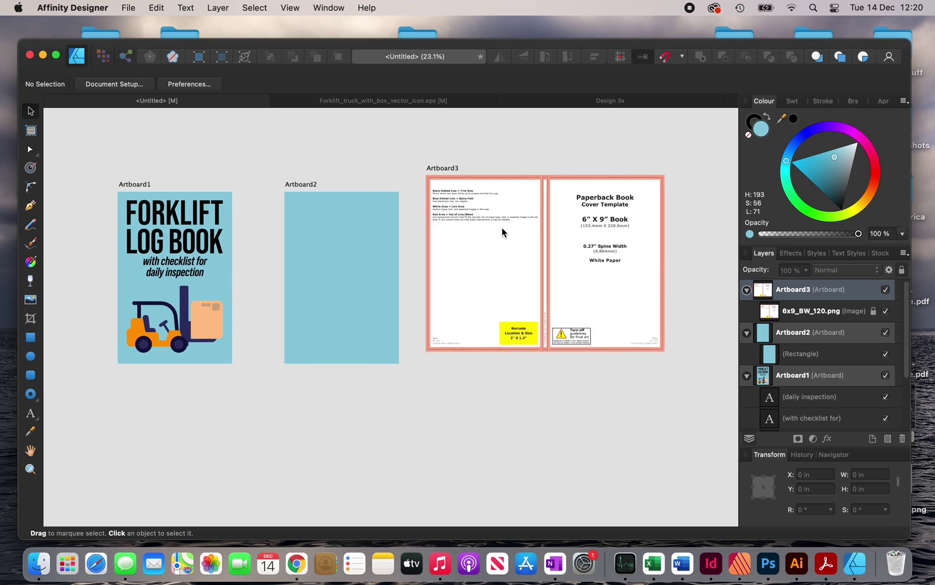
drag(116, 172, 291, 413)
scroll(170, 235, up, 2)
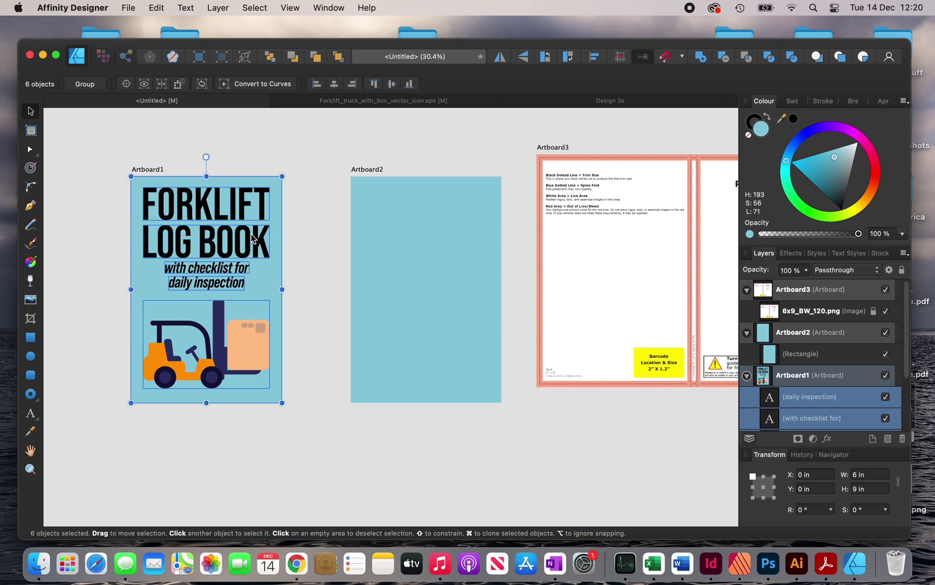
key(super+g)
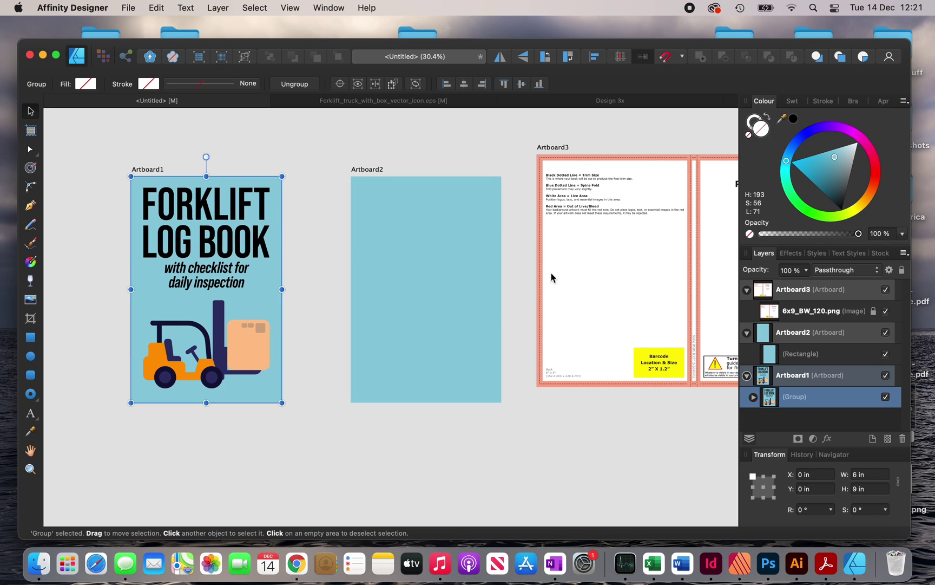
Step: Place a copy of the grouped front cover from Artboard1 over the template on Artboard3
key(super+d)
scroll(217, 247, right, 3)
click(184, 239)
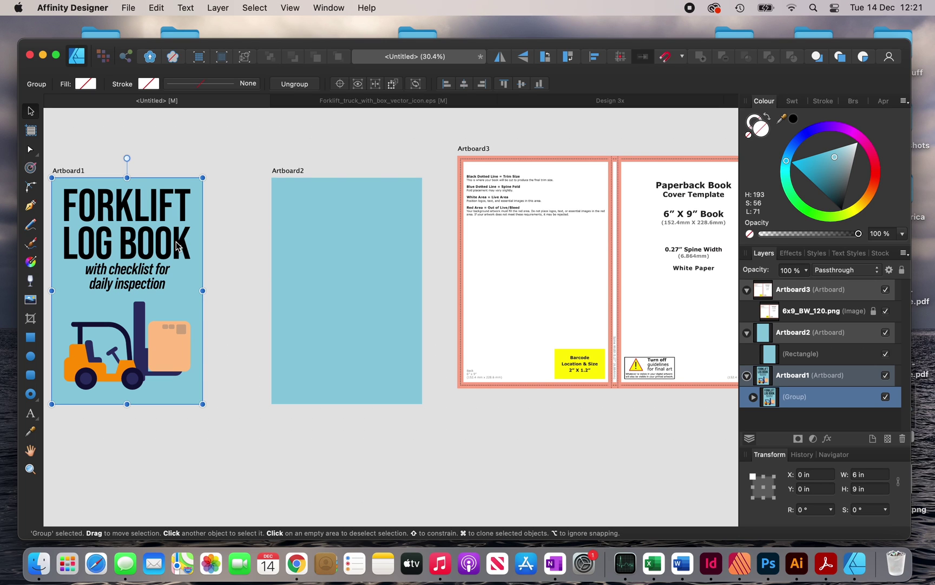
drag(177, 246, 619, 219)
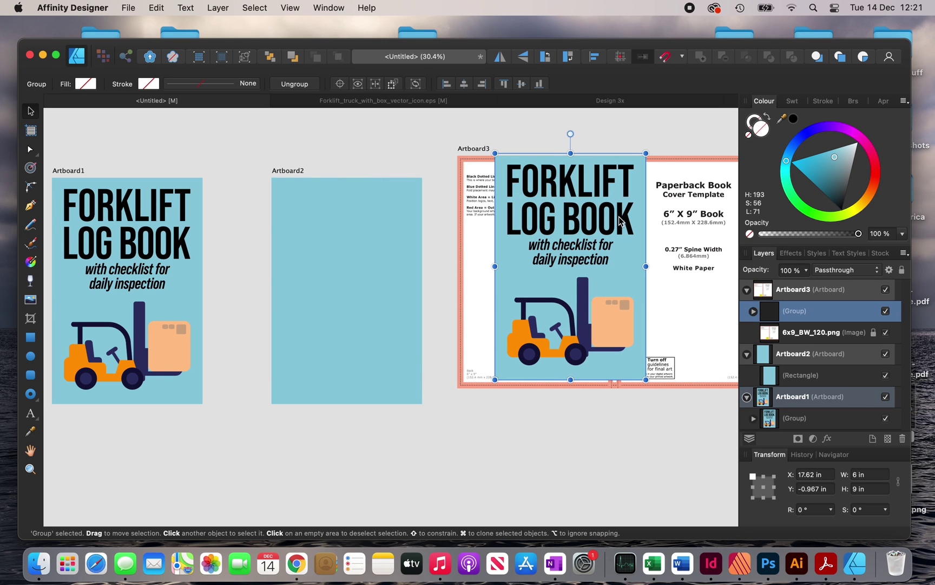
key(super+d)
scroll(488, 226, up, 2)
click(489, 226)
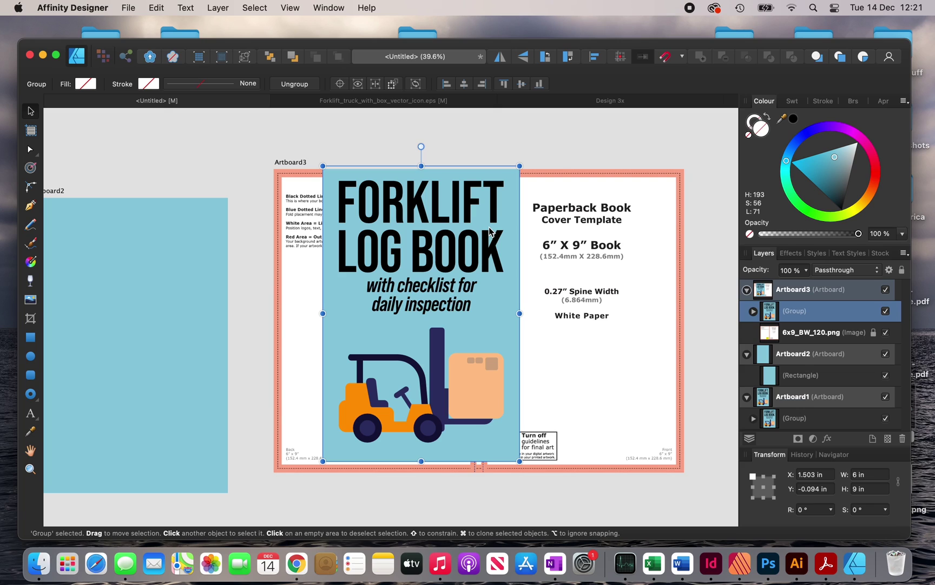
Step: Align the copied front cover to Artboard3's top and right edges and enlarge it proportionally to reach the artboard's bottom edge
click(503, 85)
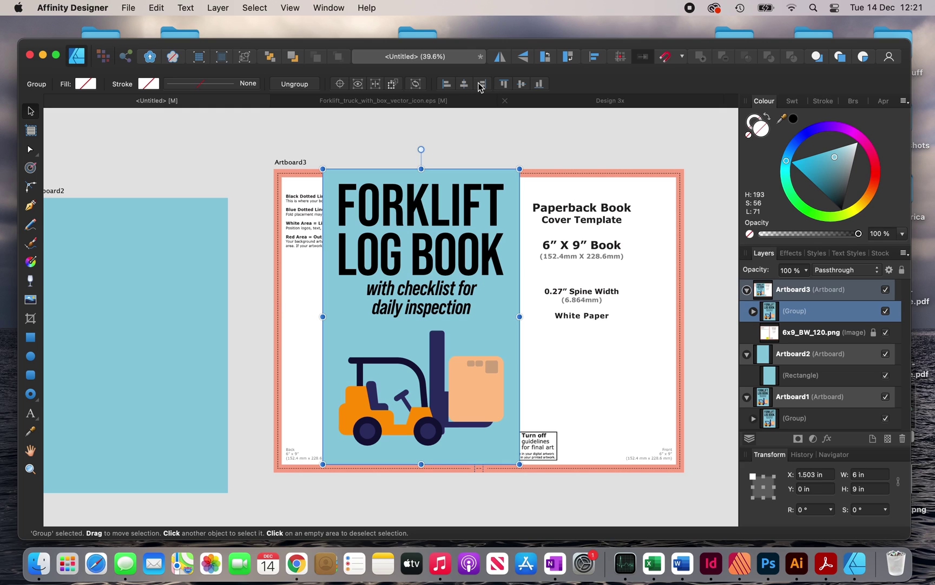
click(481, 85)
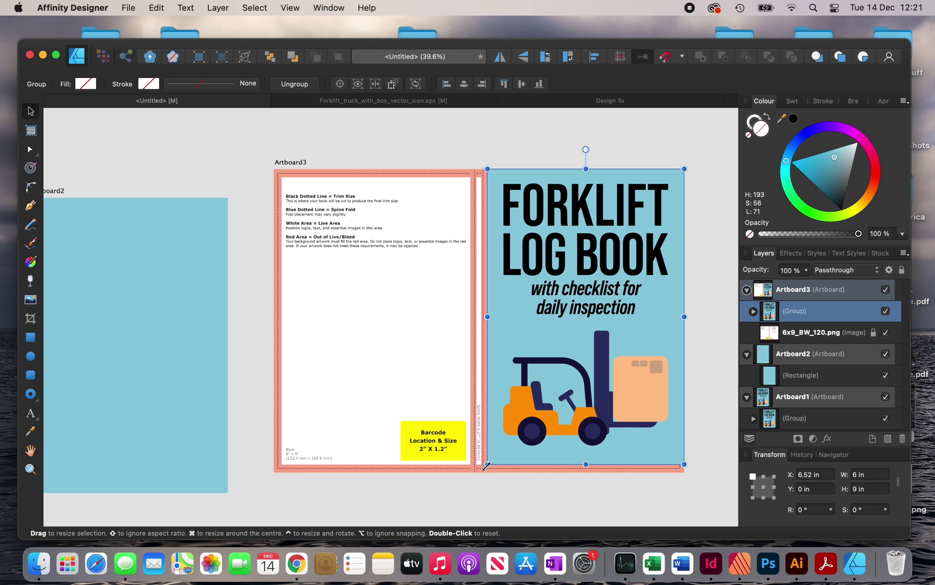
scroll(487, 466, up, 3)
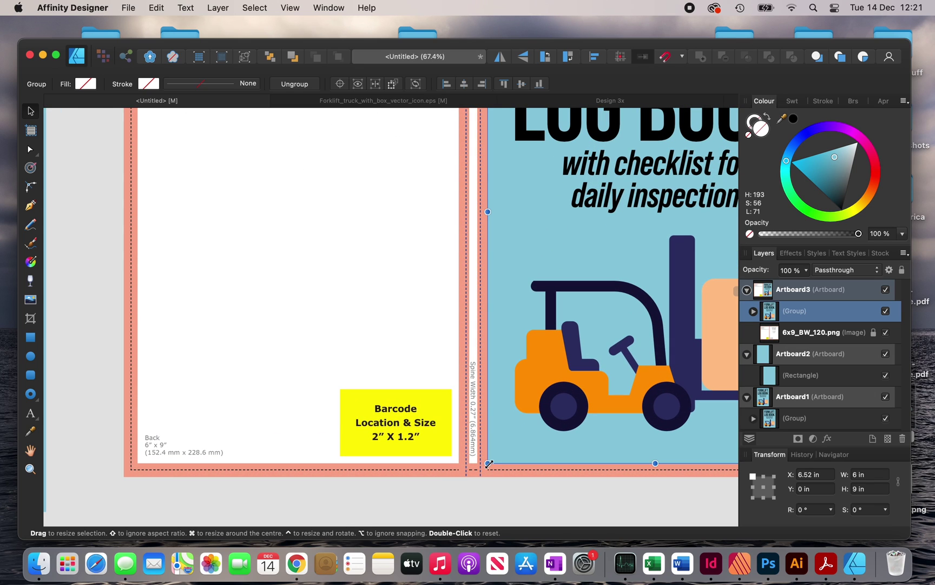
drag(487, 464, 479, 477)
click(401, 351)
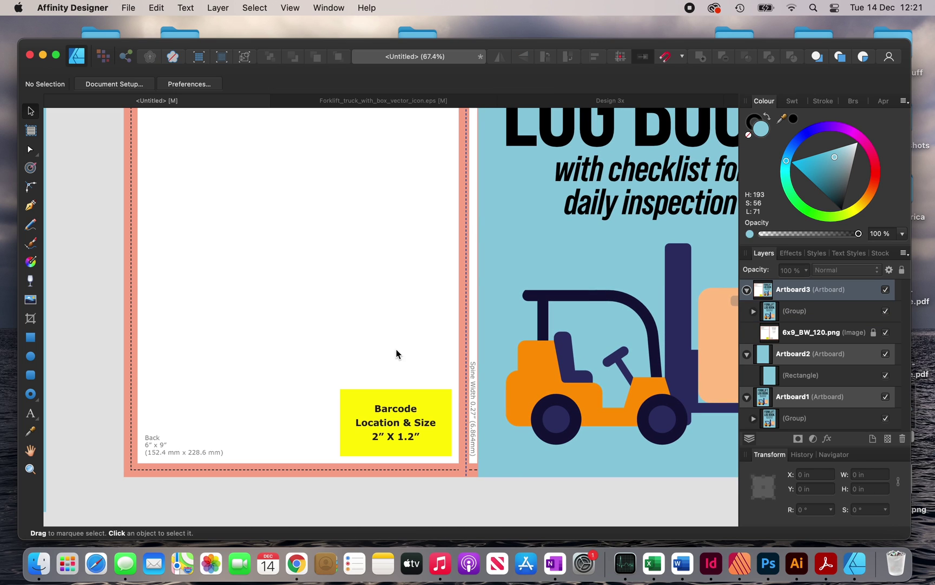
Step: Copy the blue rectangle from Artboard2 onto Artboard3 to fill the back cover and spine, and group it with the front cover
scroll(406, 350, down, 4)
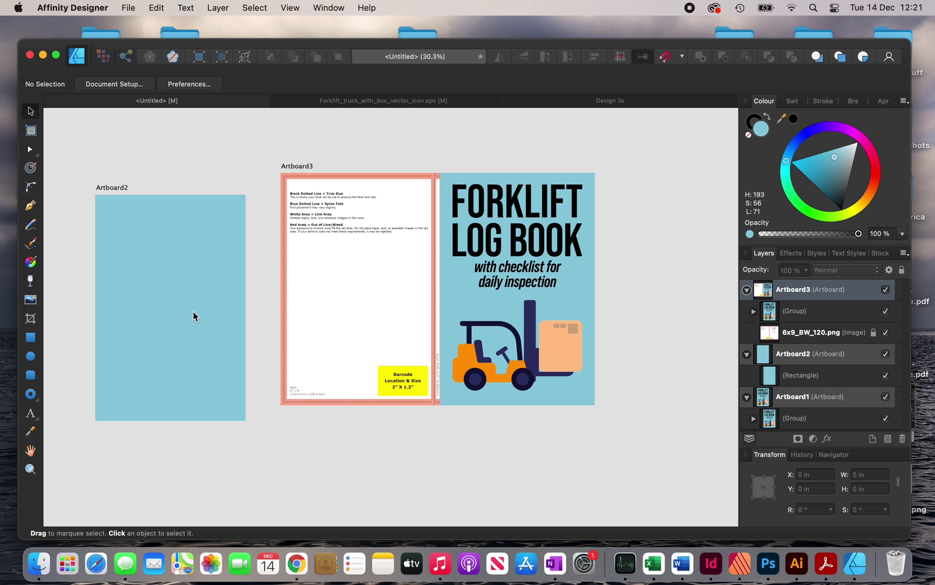
click(193, 311)
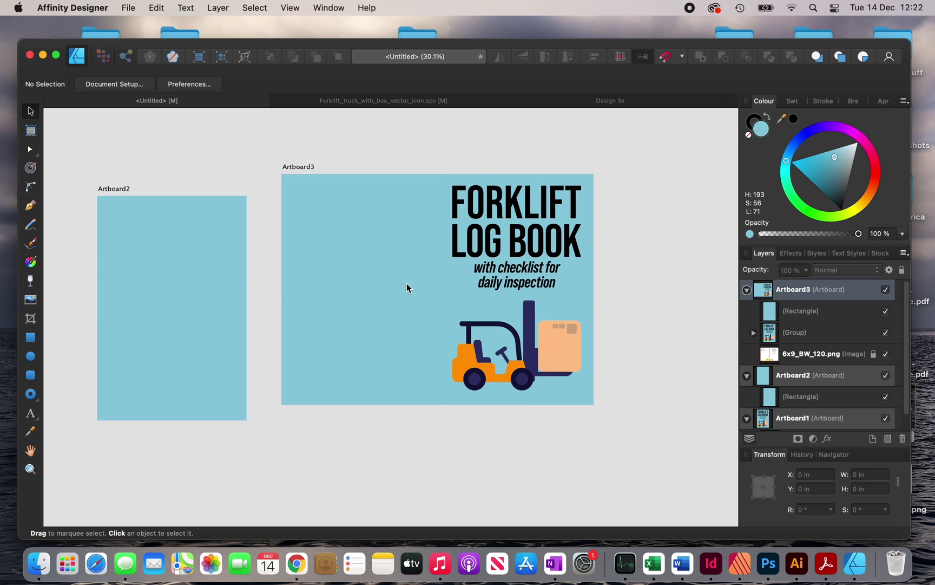
click(406, 283)
shift+click(535, 269)
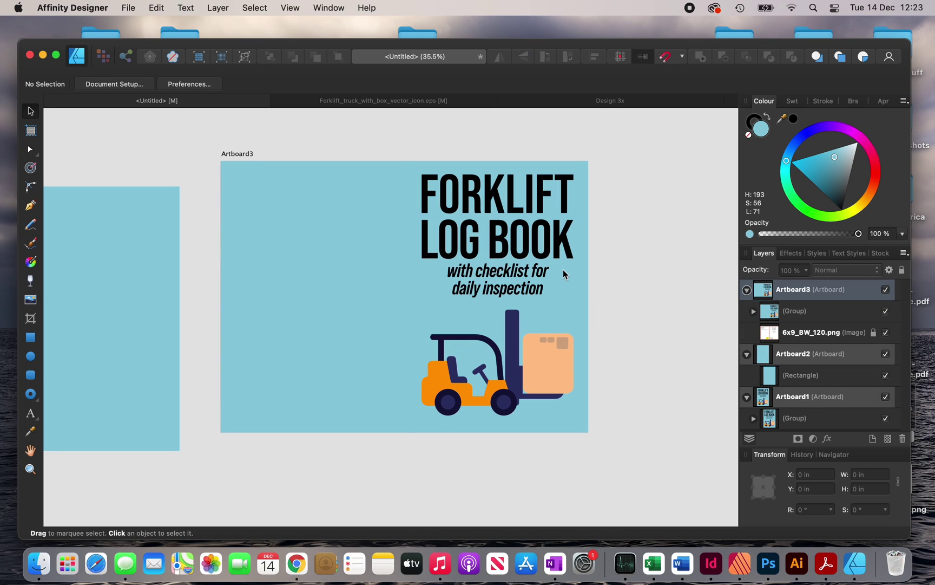
Step: Set the full cover group's opacity to 50% to check its fit against the template underneath
click(563, 269)
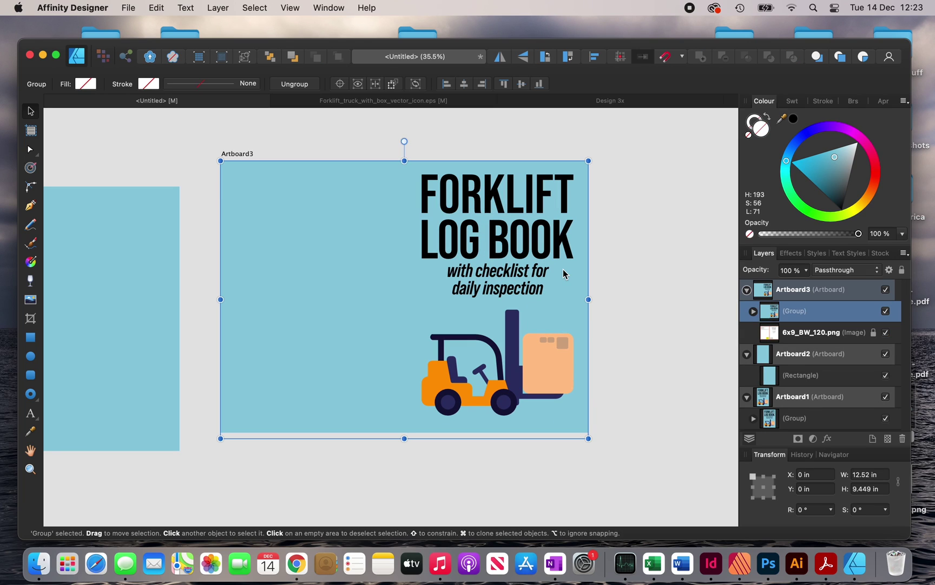
click(874, 234)
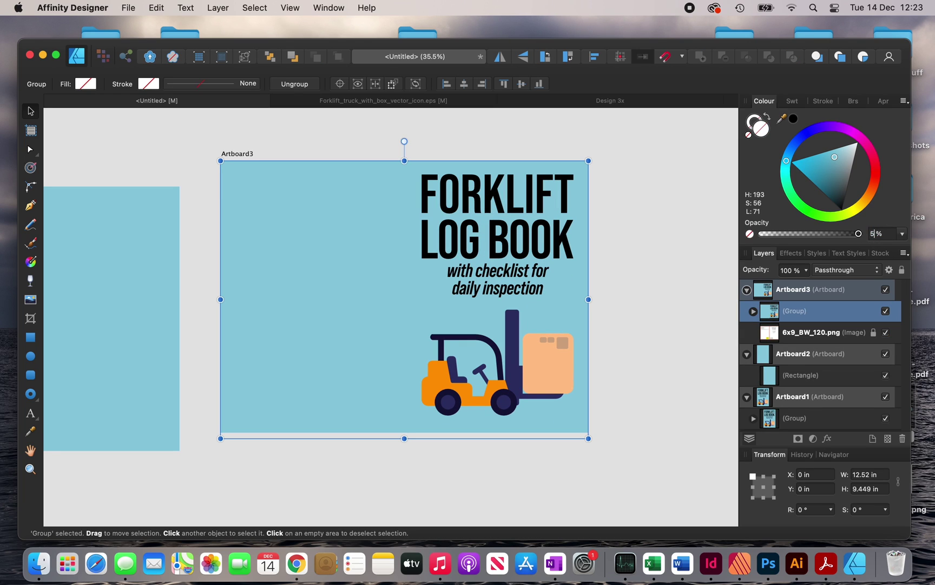
text(50)
key(Return)
click(616, 203)
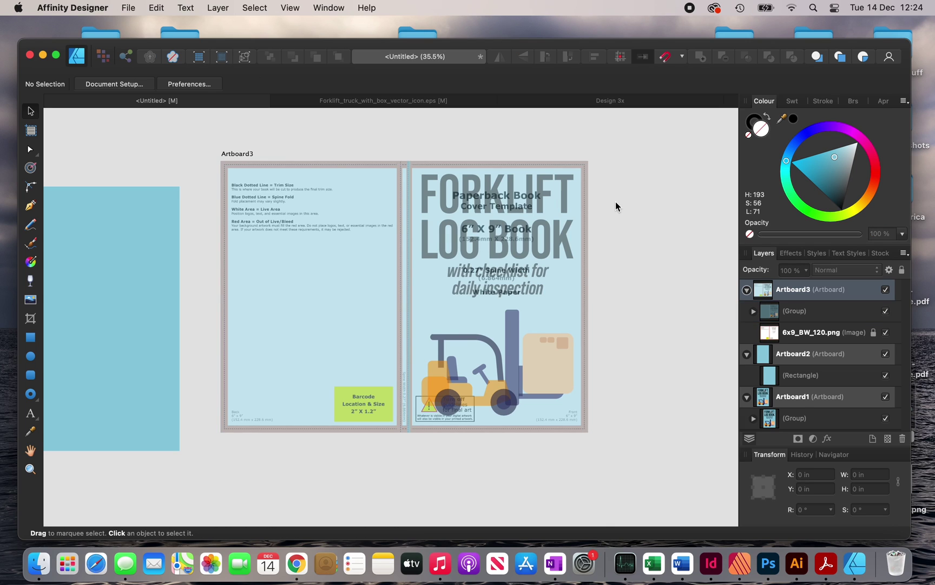
scroll(616, 203, up, 3)
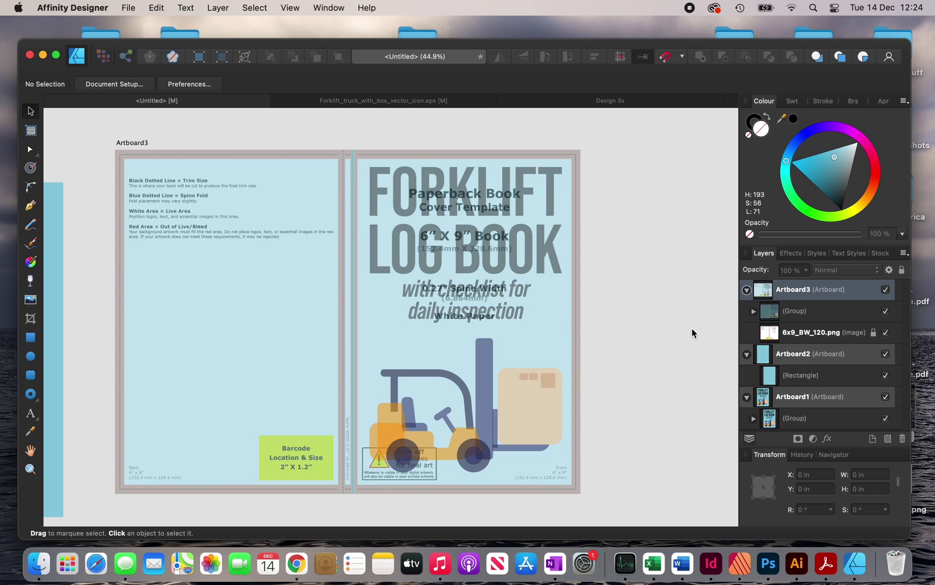
Step: Hide the cover template image and set the full cover group's opacity to 100%
click(885, 333)
click(484, 307)
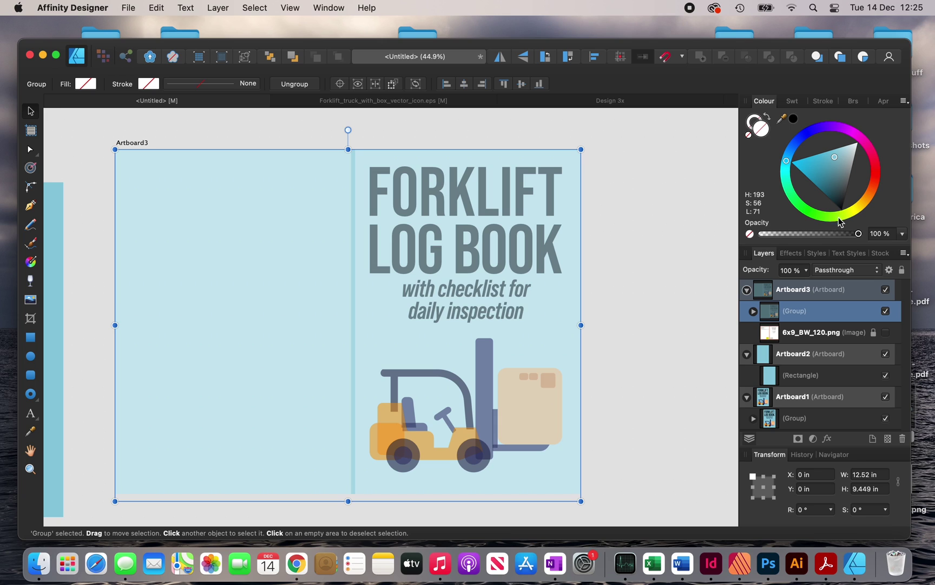
click(862, 234)
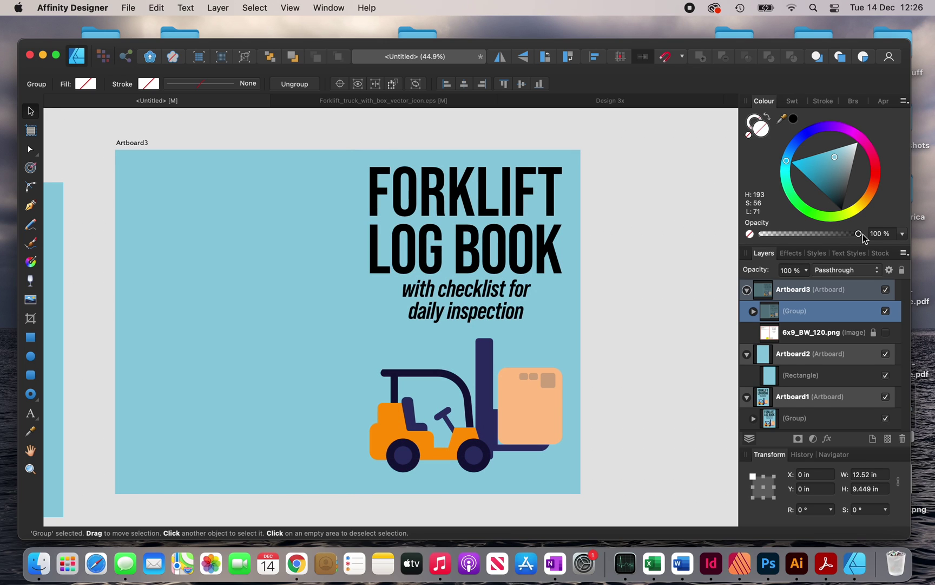
click(641, 290)
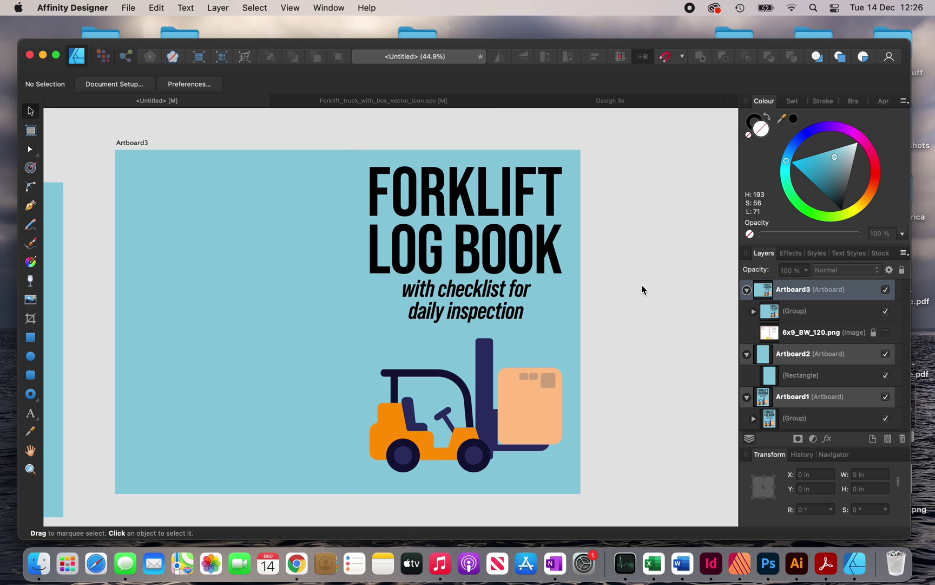
Step: Export Artboard3 as a PDF with the PDF (for print) preset at 300 DPI, saved as Untitled on the Desktop
click(126, 8)
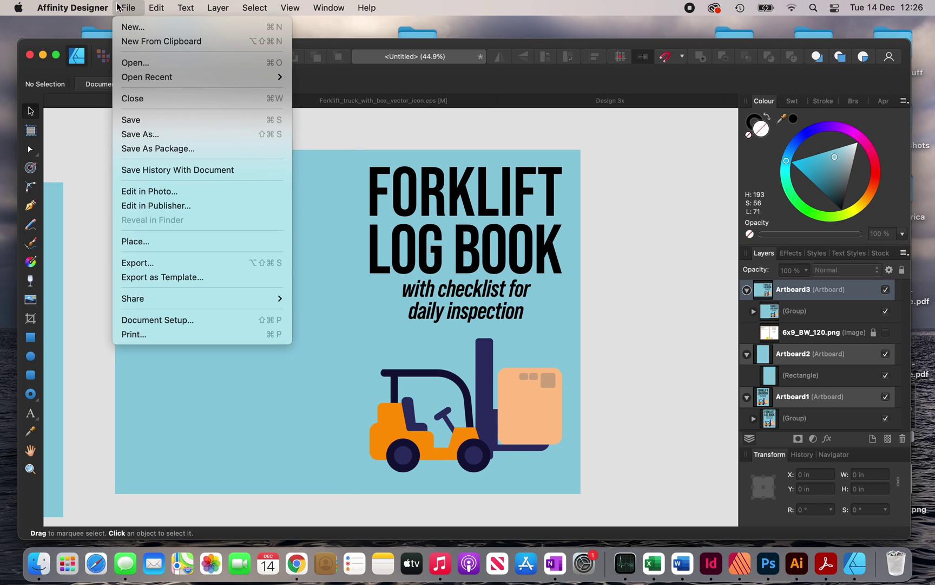
click(164, 262)
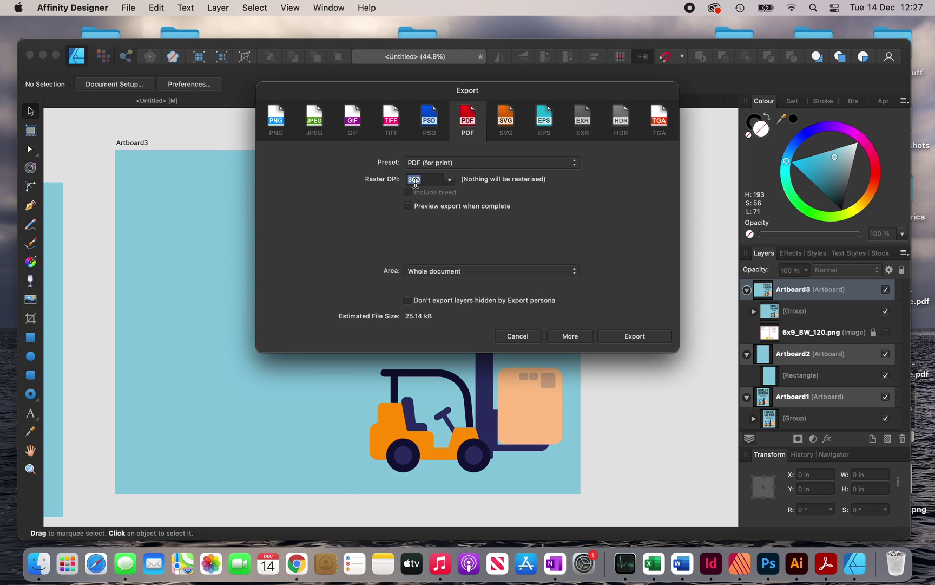
click(476, 273)
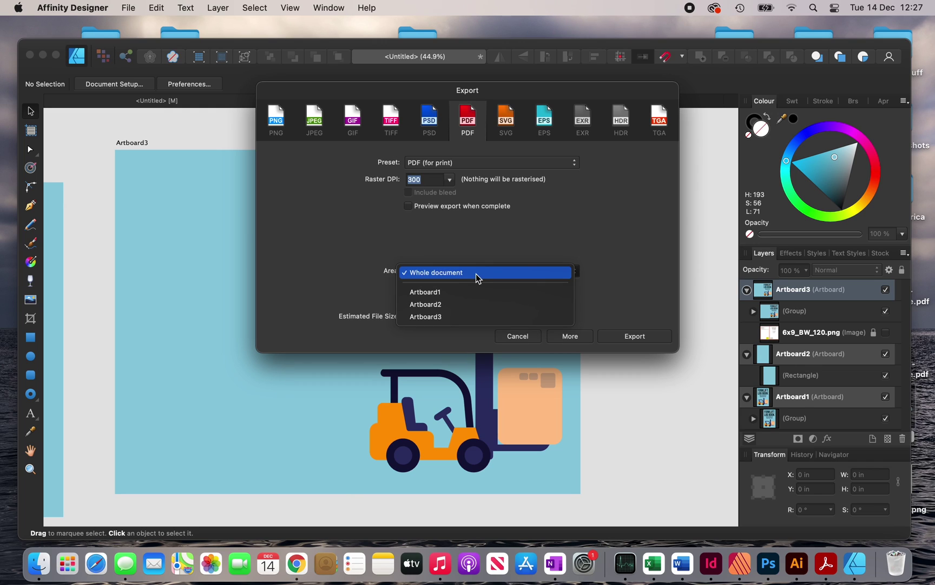
click(458, 317)
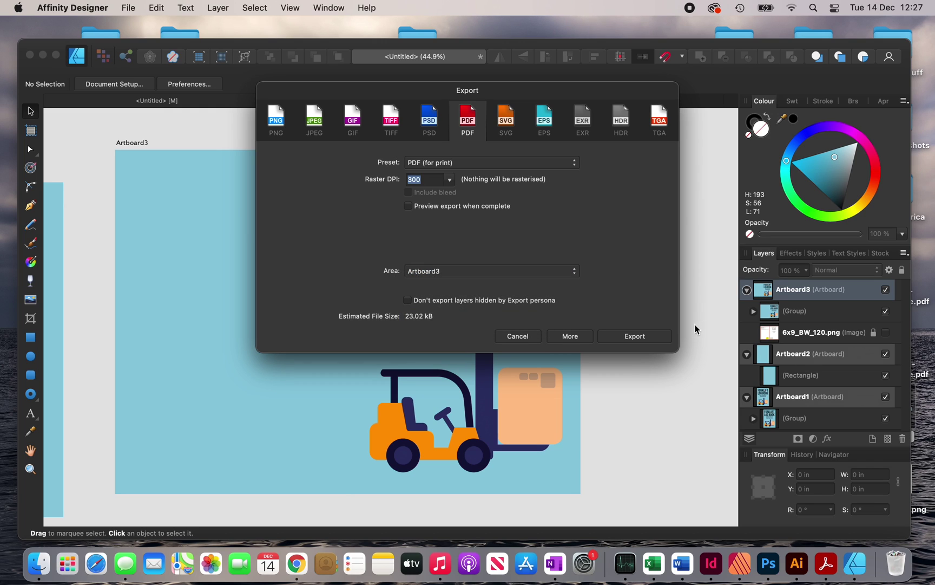
click(647, 336)
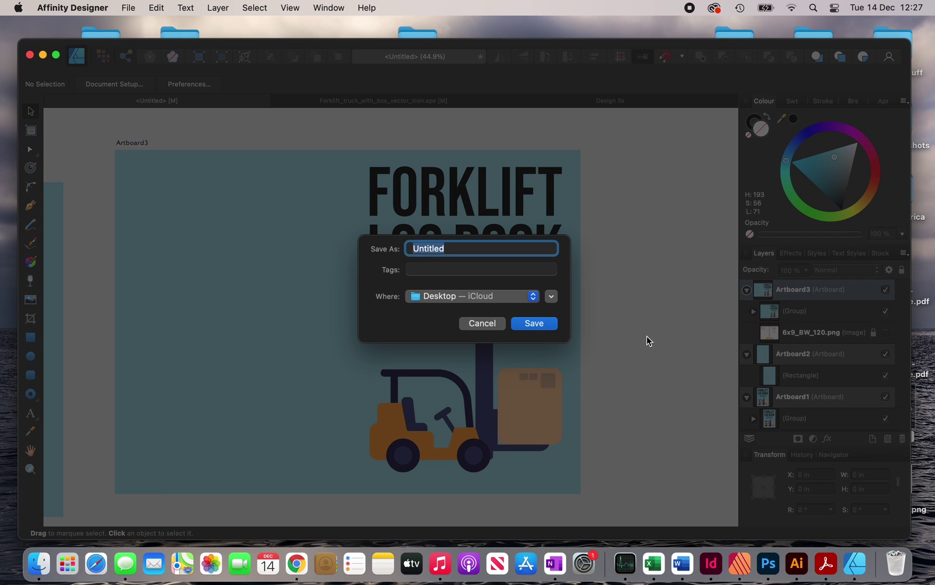
click(534, 323)
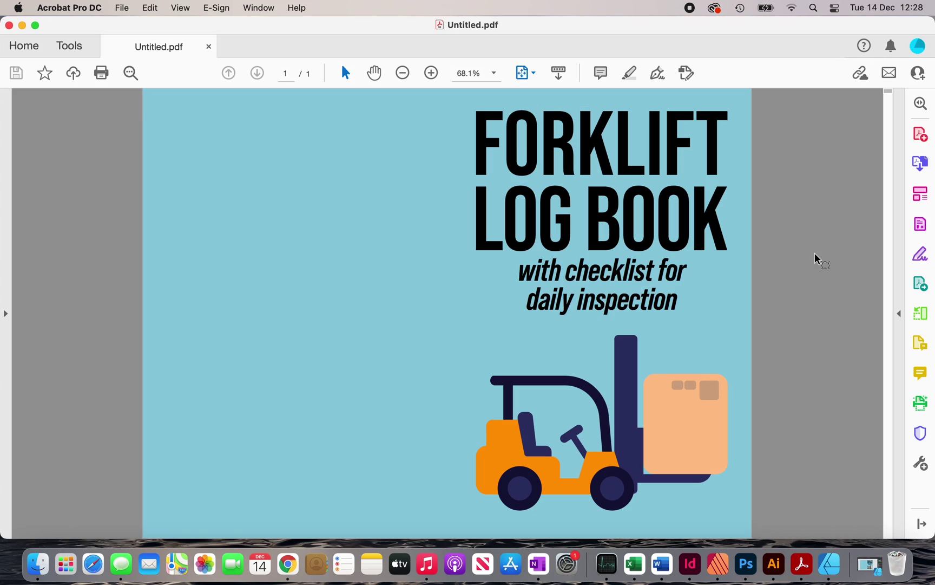